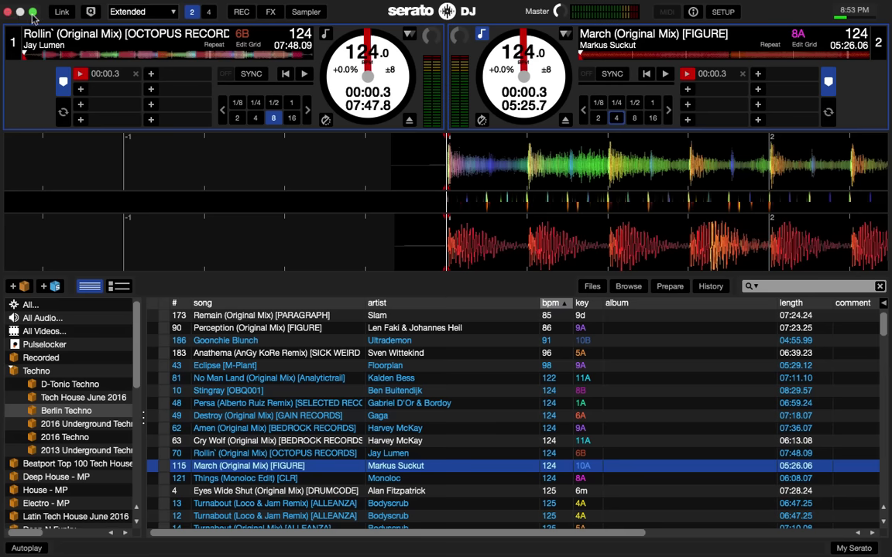
Switch on Link and the adjacent mode so both decks' sync reads LINK instead of SYNC
left_click(32, 13)
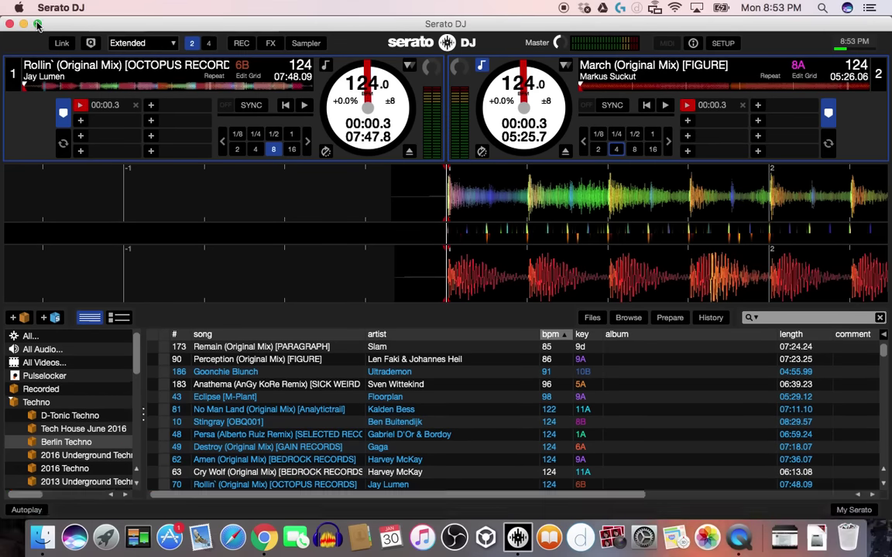
key("super+w")
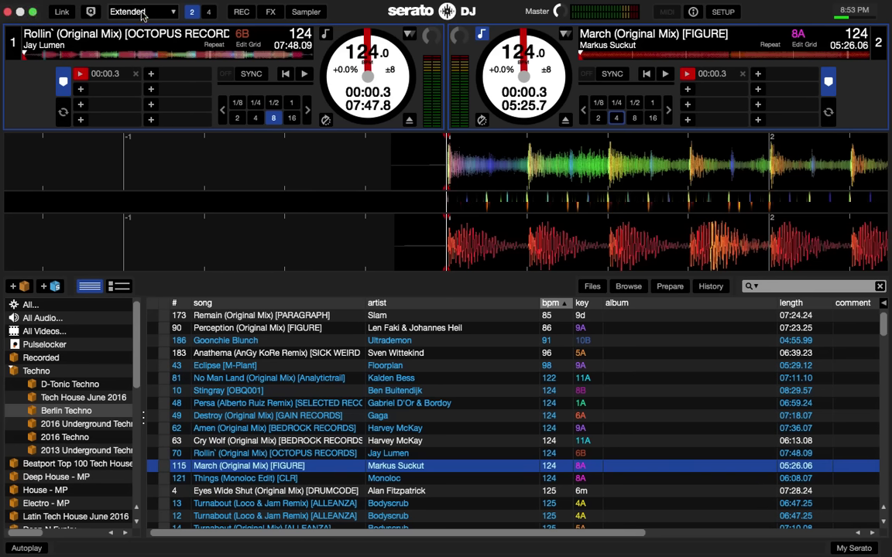
left_click(64, 11)
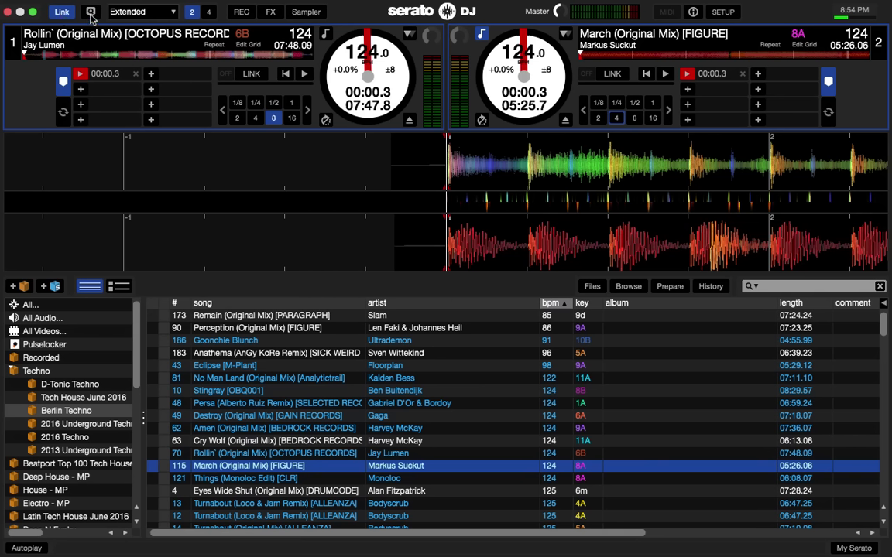
left_click(91, 13)
Try the Vertical, Horizontal and Extended deck layouts
left_click(145, 13)
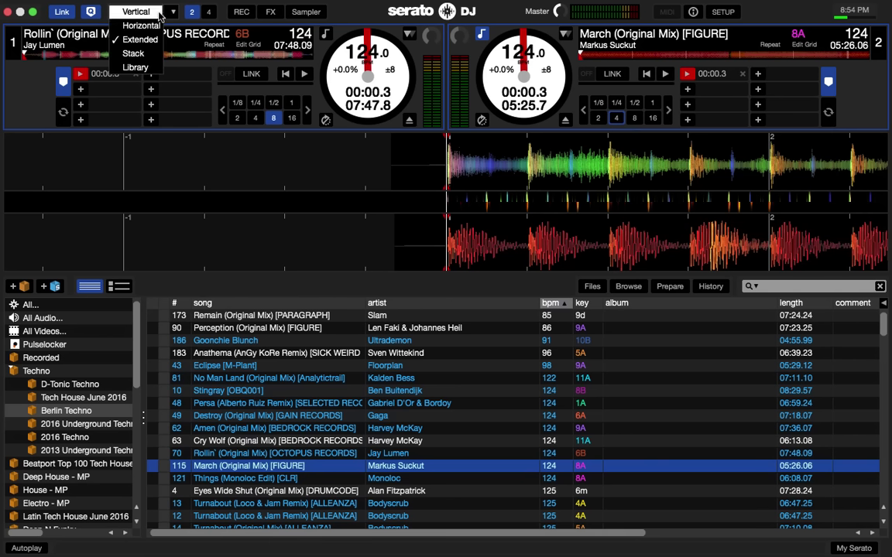
left_click(141, 13)
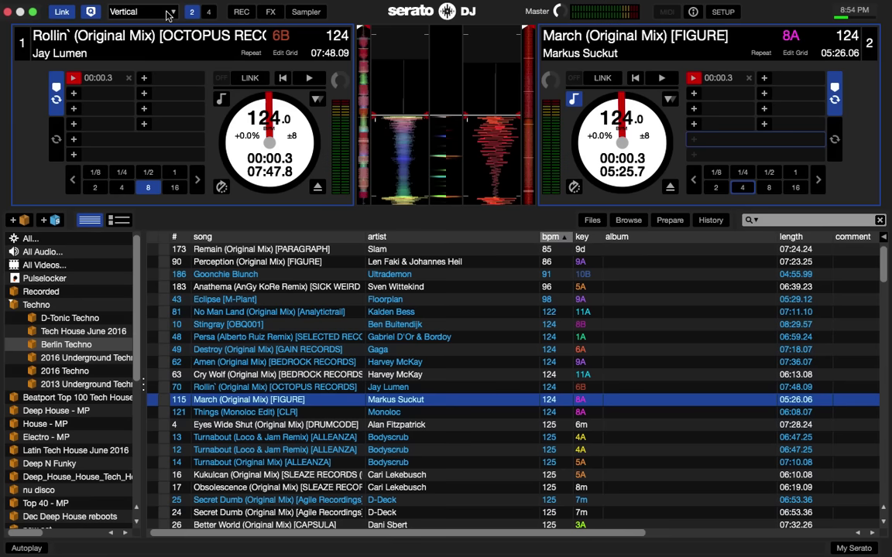
left_click(168, 15)
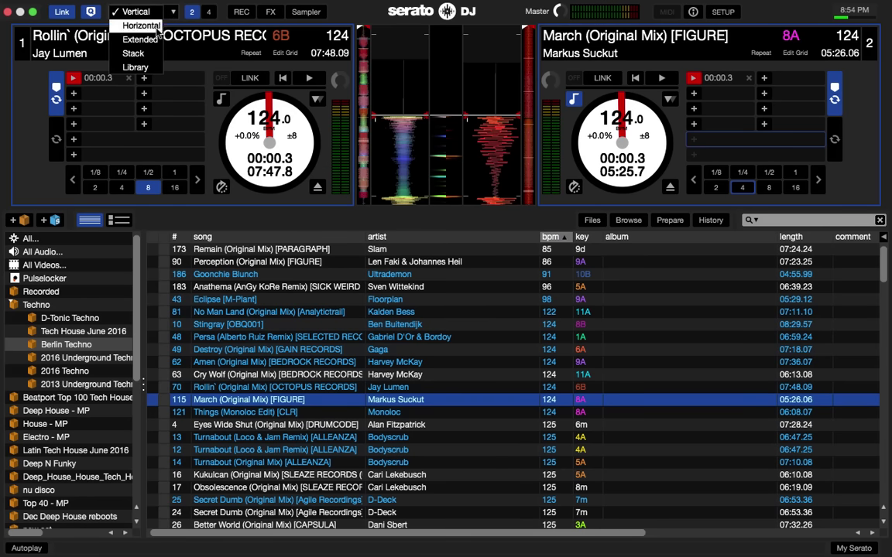
left_click(146, 25)
left_click(152, 12)
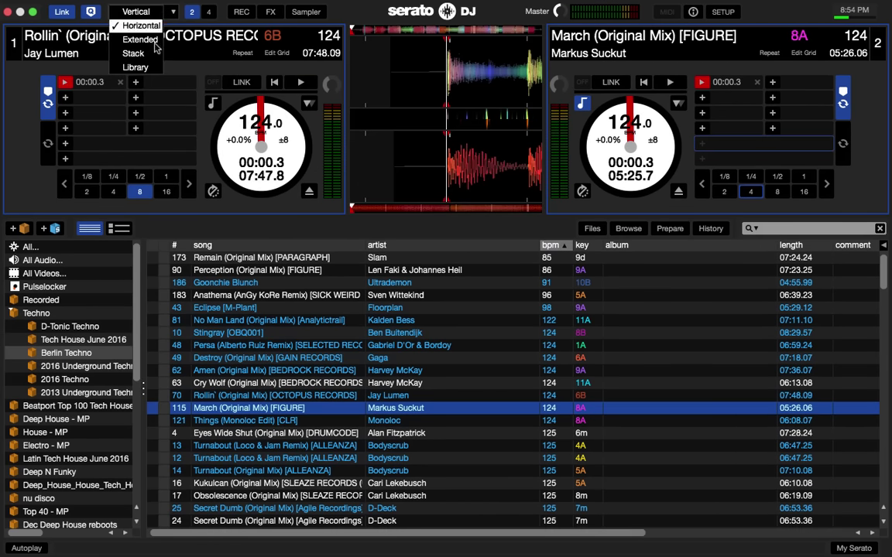
Try the Stack and Library-only layouts, return to Extended, then show four decks and go back to two
left_click(145, 38)
left_click(140, 15)
left_click(140, 53)
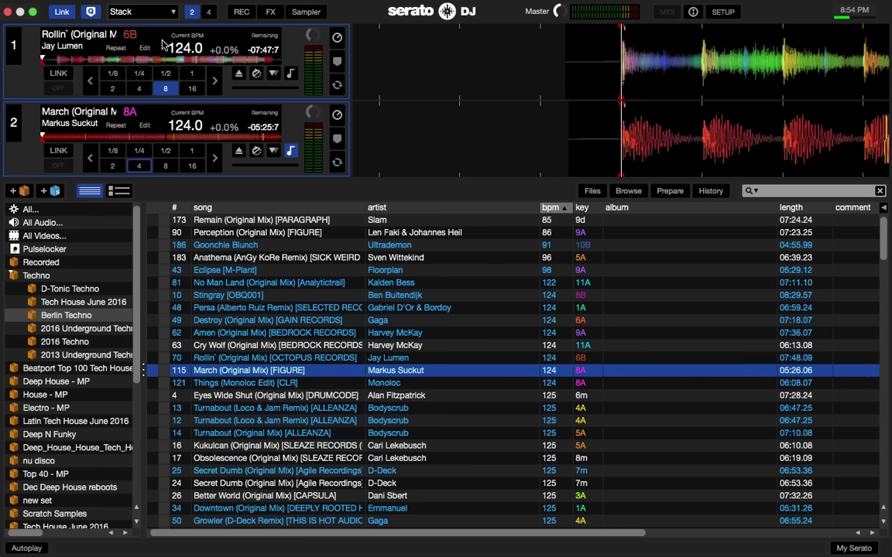
left_click(159, 13)
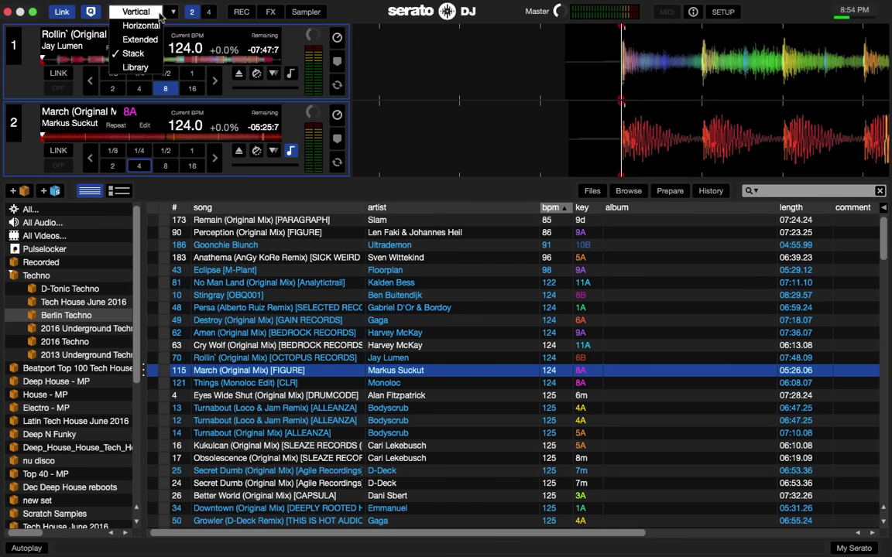
left_click(139, 67)
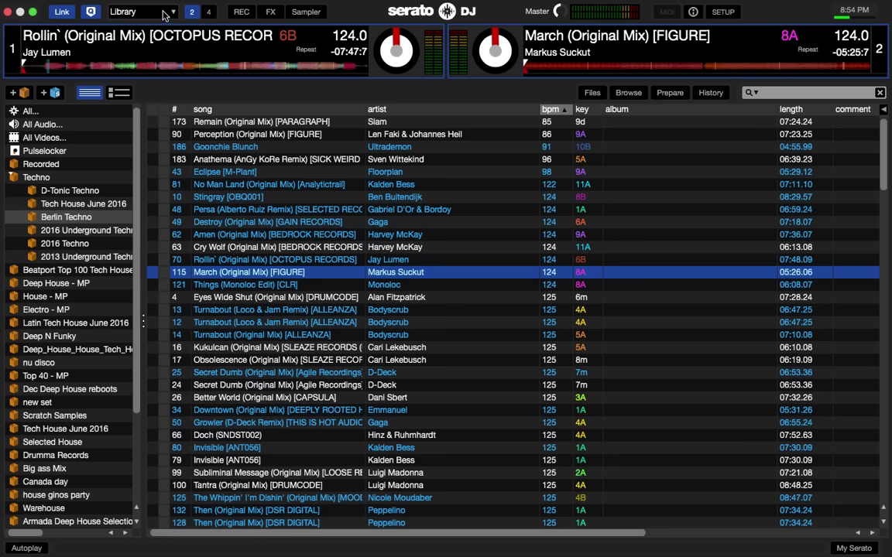
left_click(147, 13)
left_click(150, 43)
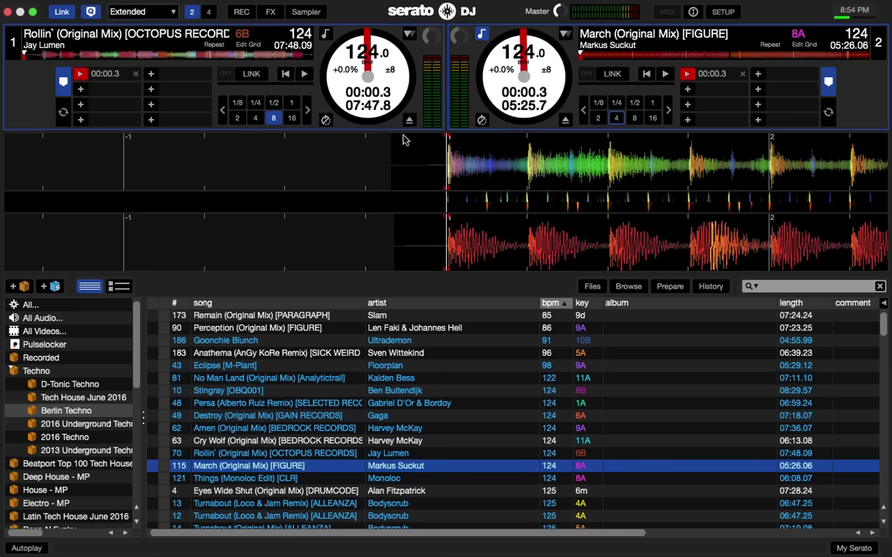
left_click(208, 12)
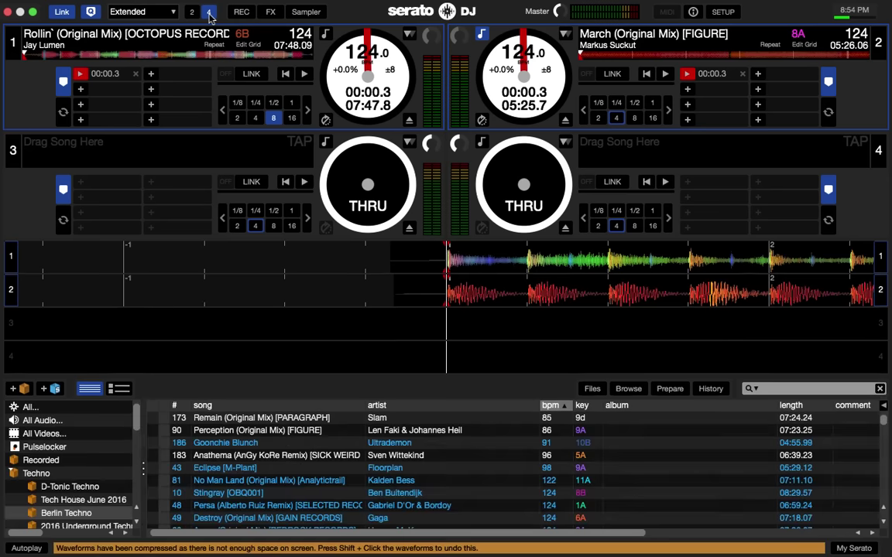
left_click(191, 12)
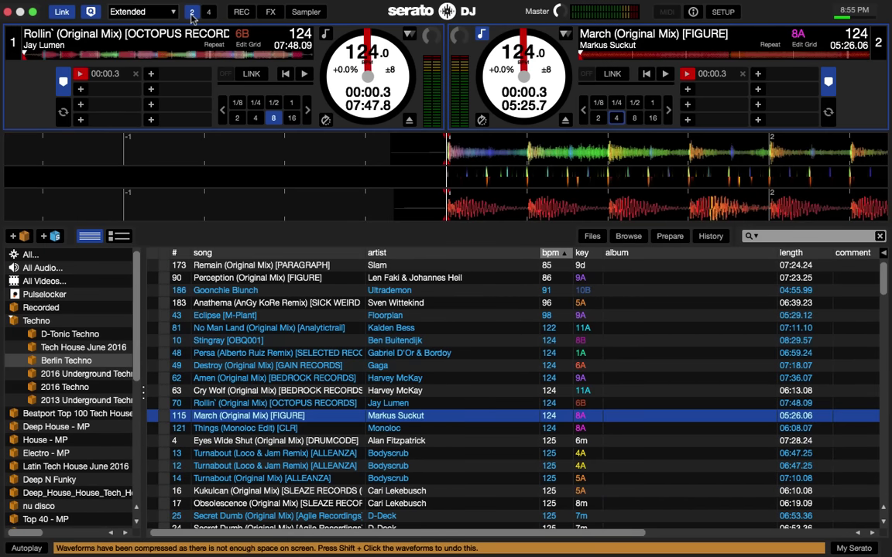
Keep Mix as the recording source, leave the Rec Location unchanged, and show the FX units
left_click(243, 12)
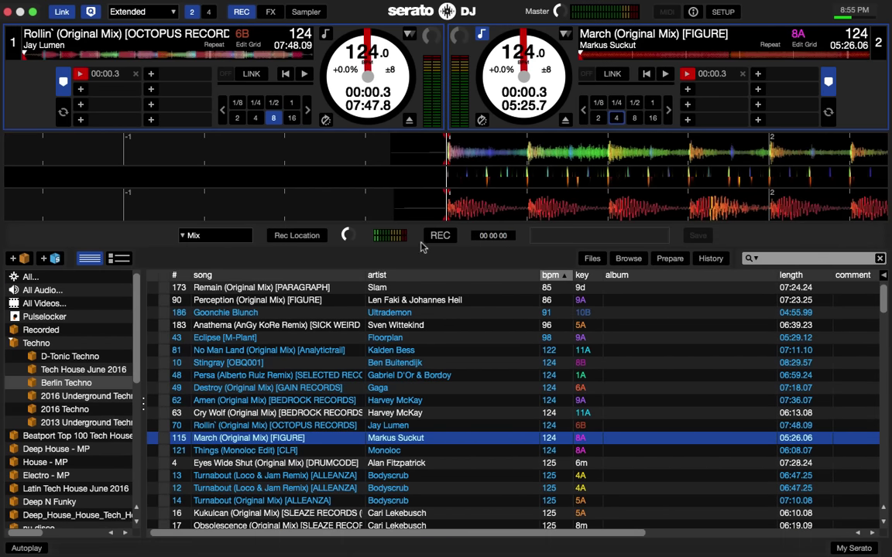
left_click(561, 241)
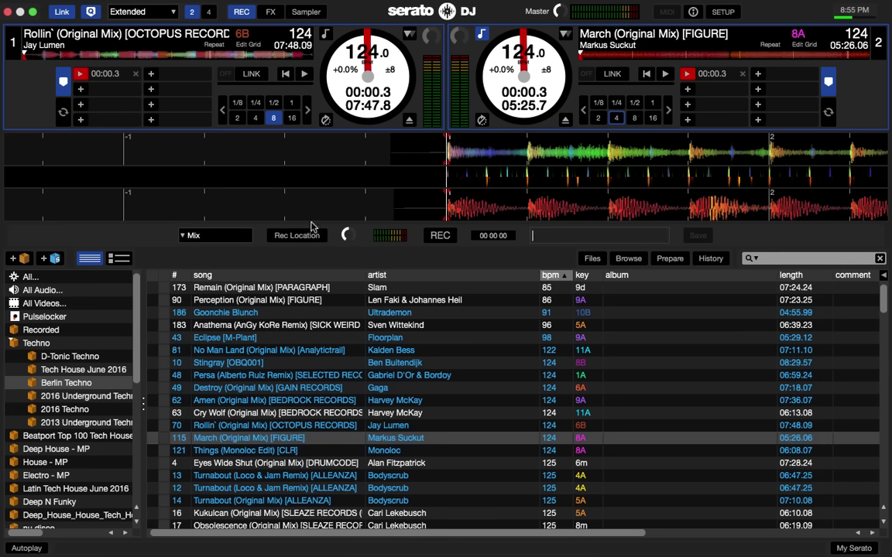
left_click(218, 236)
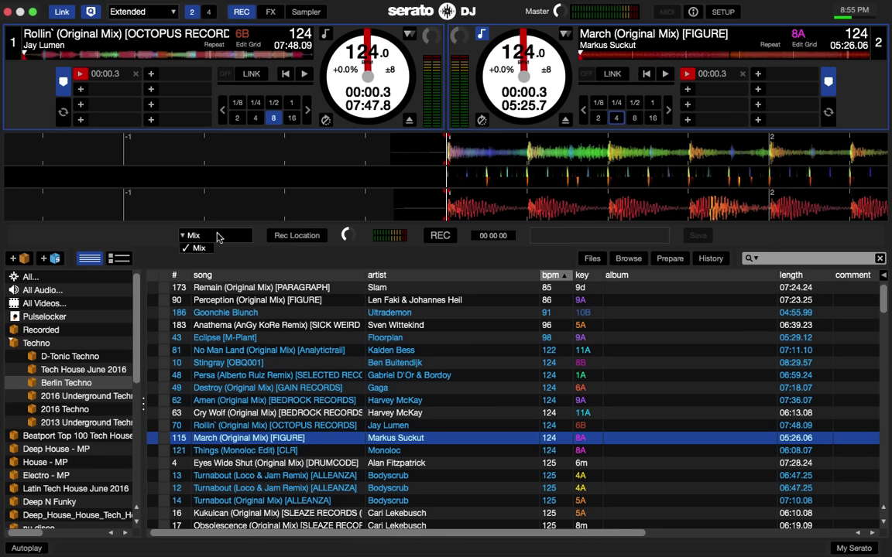
left_click(194, 240)
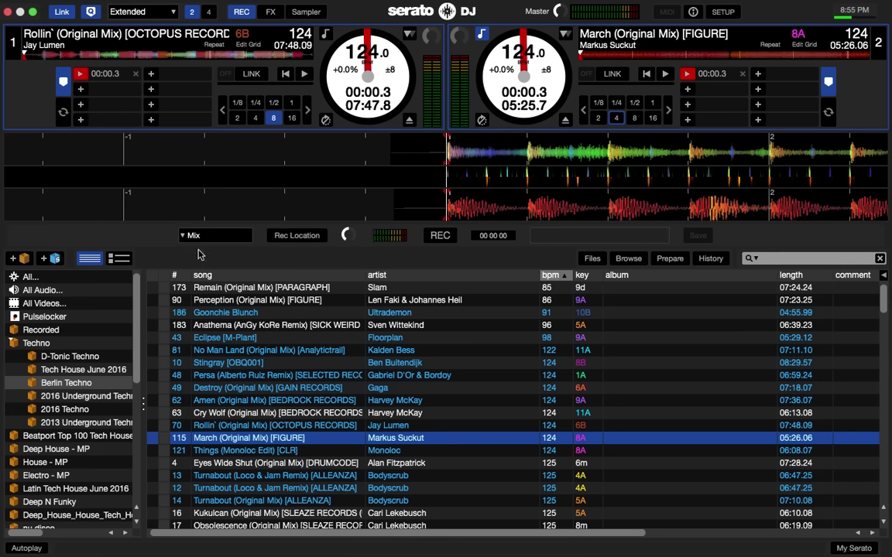
left_click(300, 237)
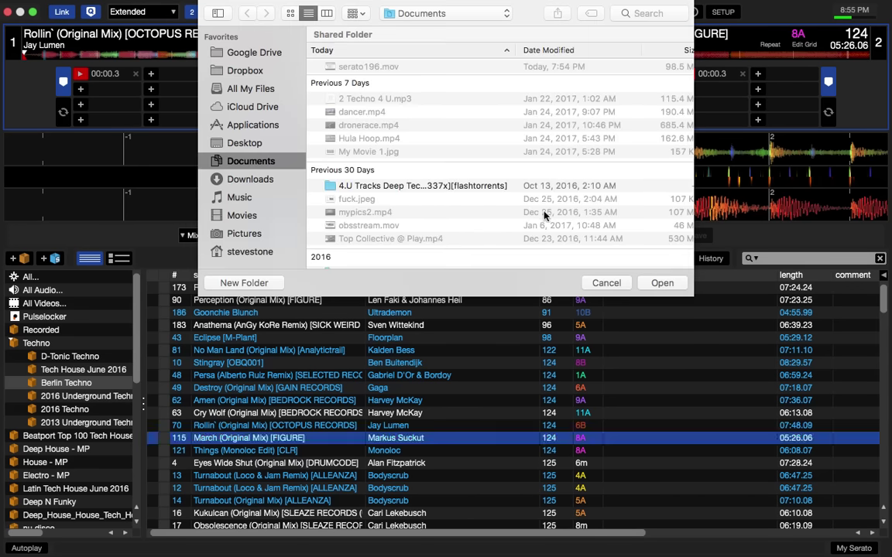
left_click(609, 285)
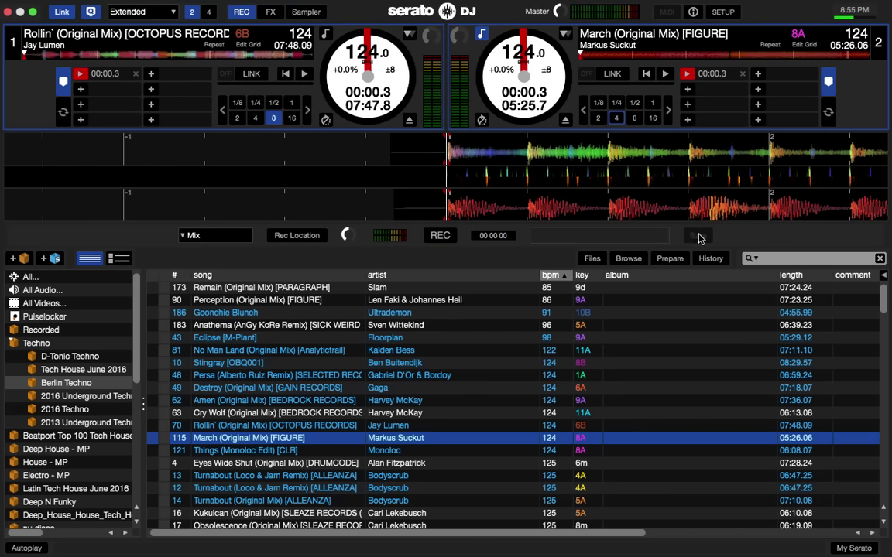
left_click(271, 13)
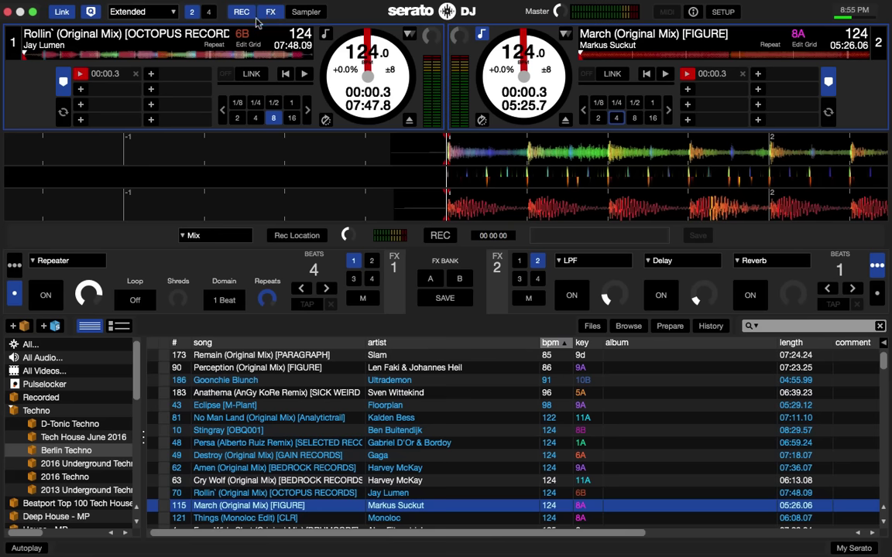
Briefly show and hide the sampler, then hide the recording controls
left_click(306, 12)
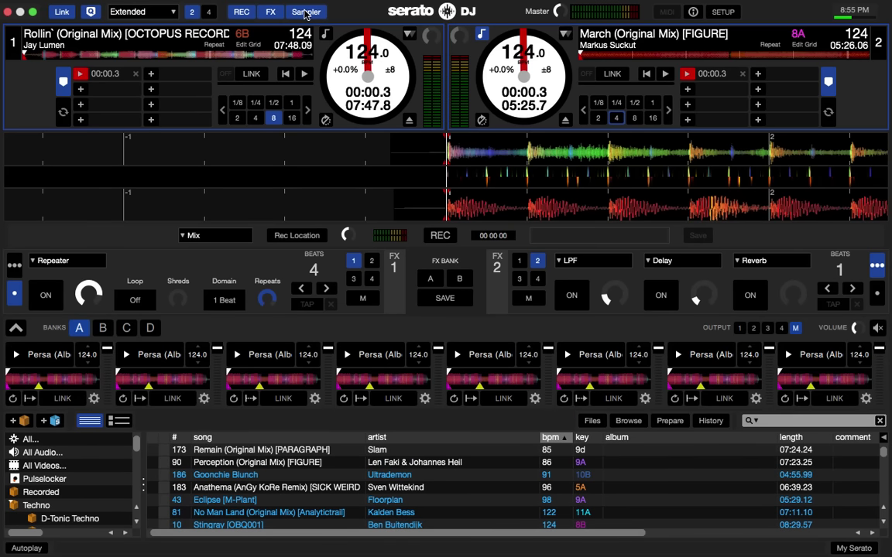
left_click(306, 12)
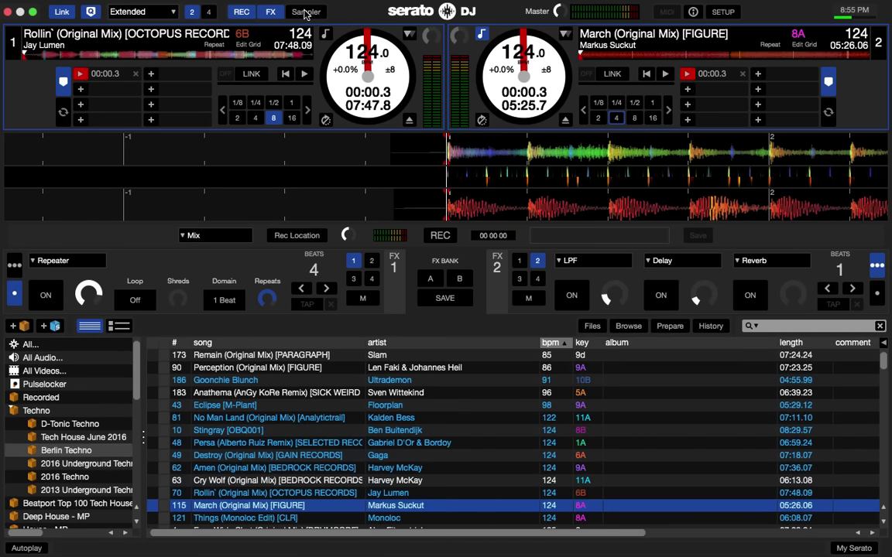
left_click(240, 12)
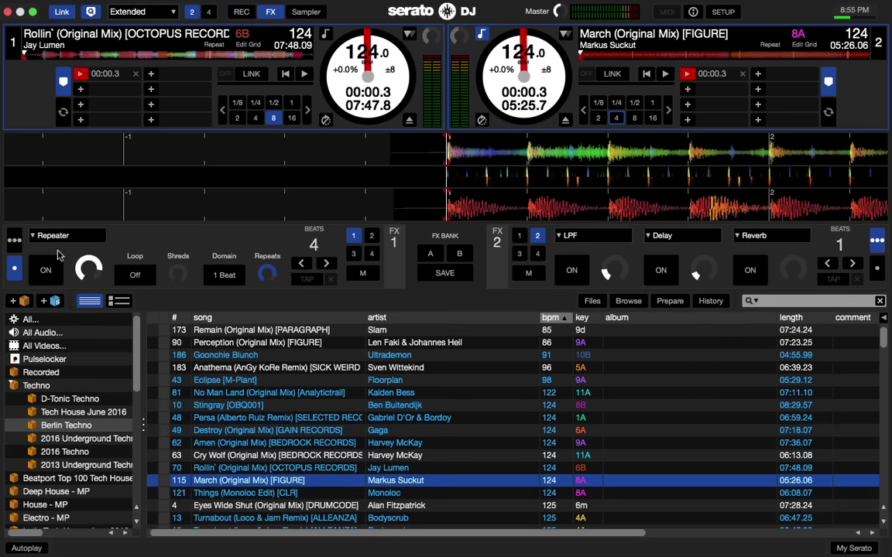
Put FX unit 1 in three-effect mode with Combo Filter, Reverb and Flanger in its slots
left_click(13, 242)
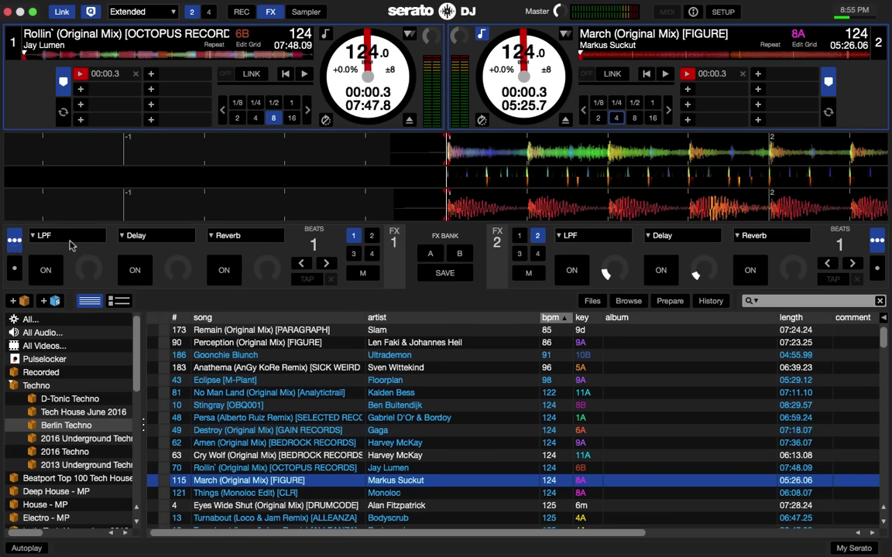
left_click(65, 235)
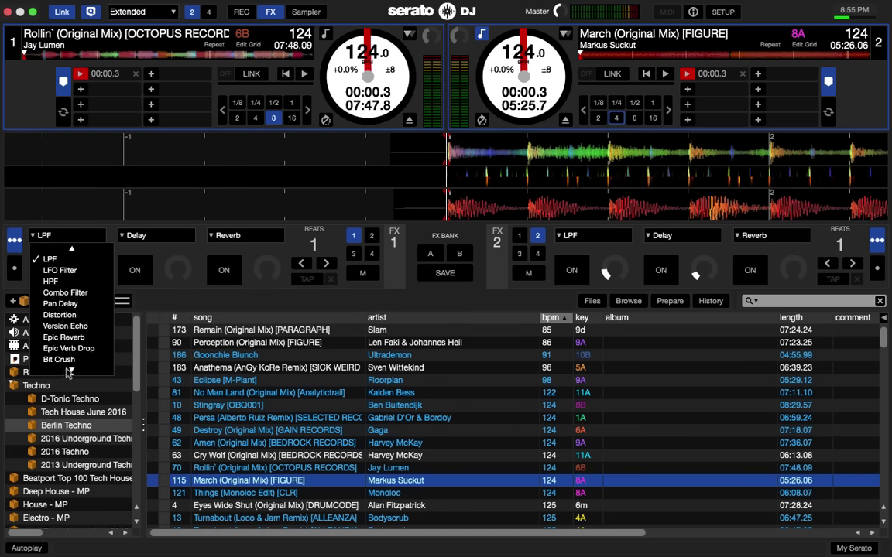
mouse_move(68, 372)
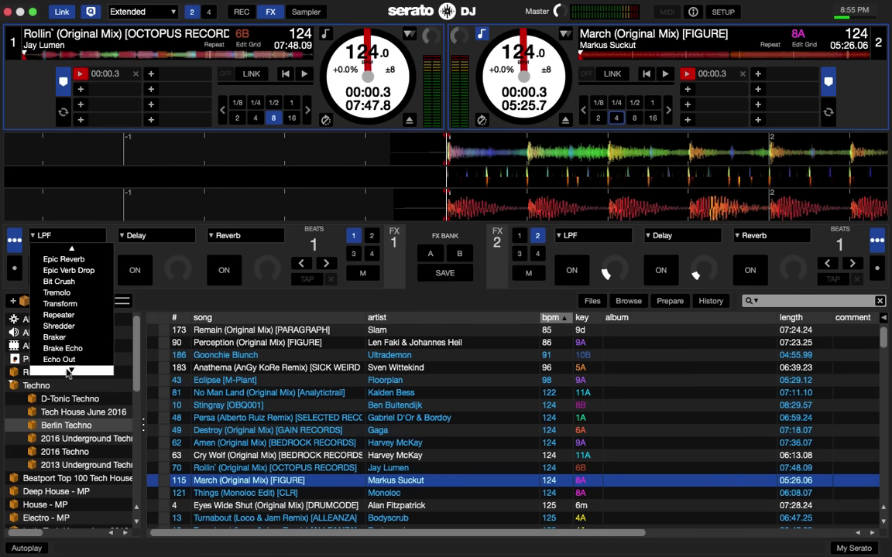
left_click(140, 235)
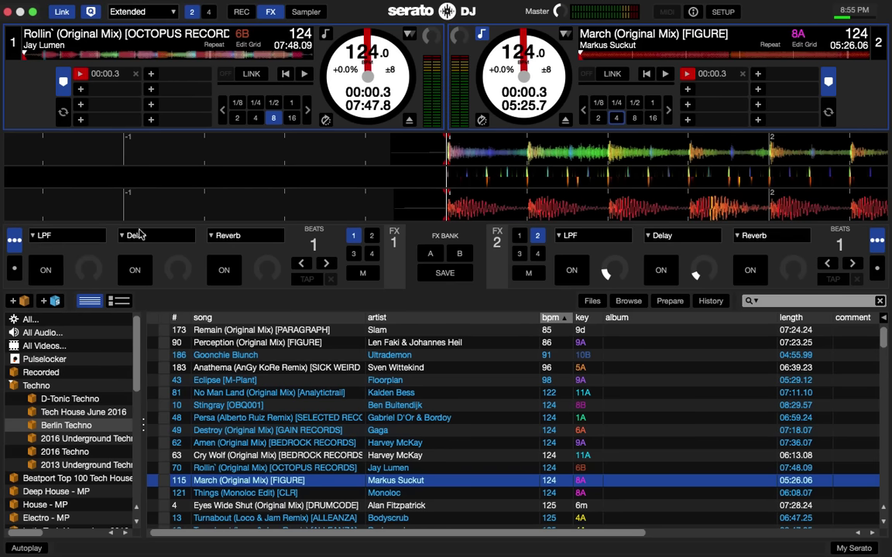
left_click(140, 235)
left_click(151, 257)
left_click(223, 235)
left_click(223, 288)
left_click(54, 236)
left_click(58, 267)
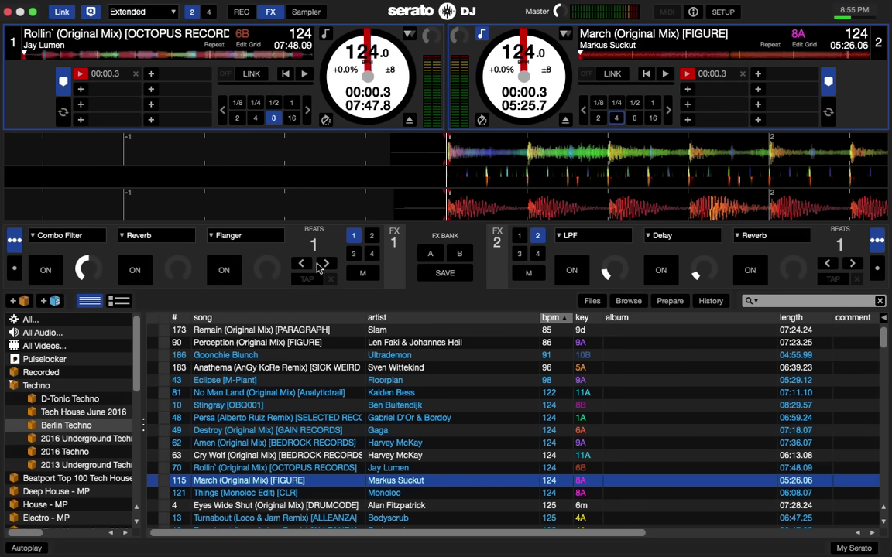
Raise FX unit 1's beats to 4, try assigning it to decks 1-4 and master, then return beats to 1
left_click(327, 264)
left_click(328, 264)
left_click(371, 237)
left_click(372, 254)
left_click(354, 255)
left_click(372, 236)
left_click(354, 235)
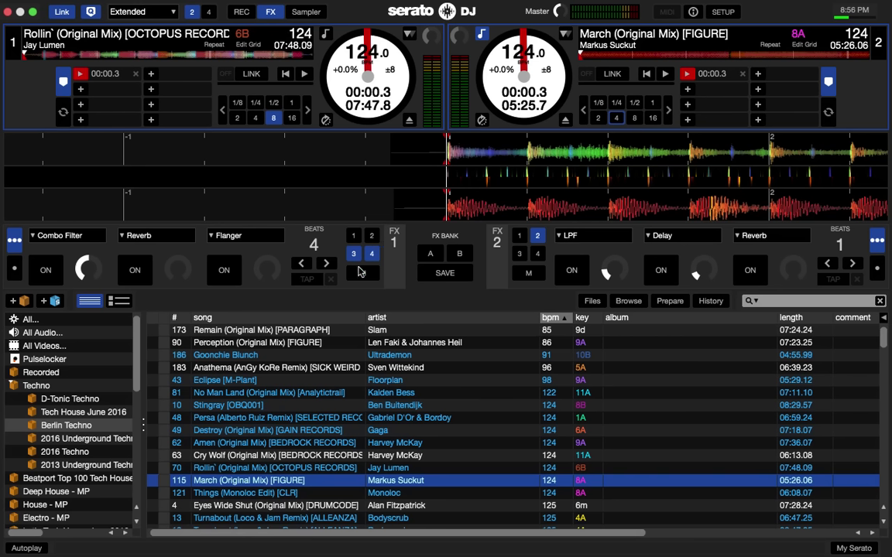
left_click(354, 254)
left_click(372, 254)
left_click(366, 274)
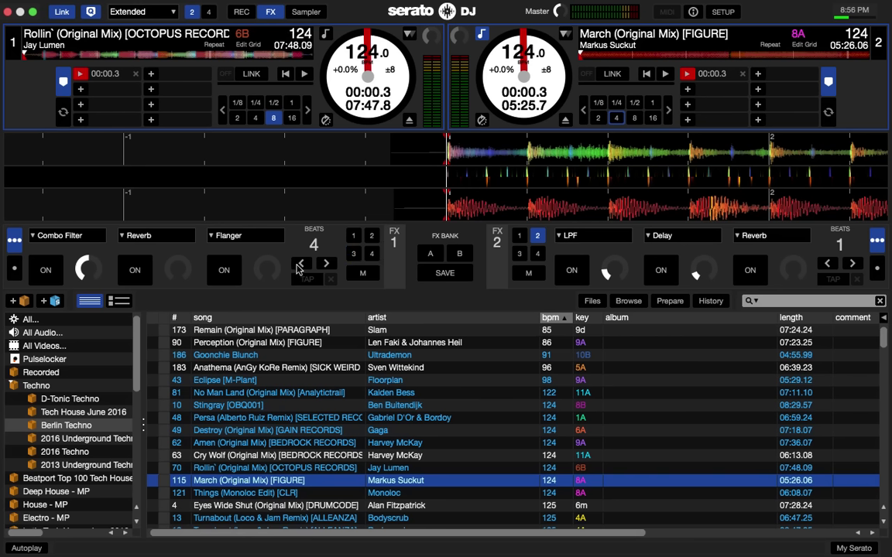
left_click(299, 264)
left_click(299, 265)
Return FX unit 1 to single-effect mode with Delay selected and switched on
left_click(14, 270)
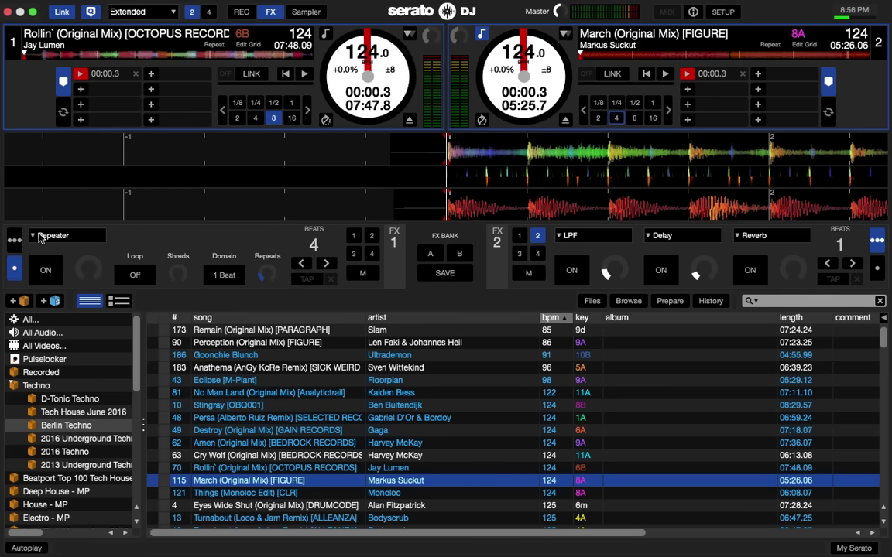
left_click(38, 237)
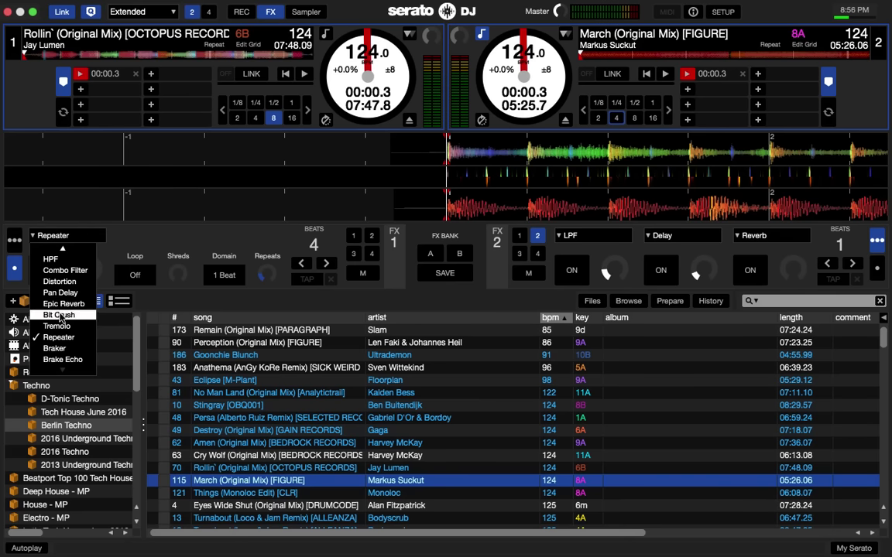
scroll(60, 318, "up", 3)
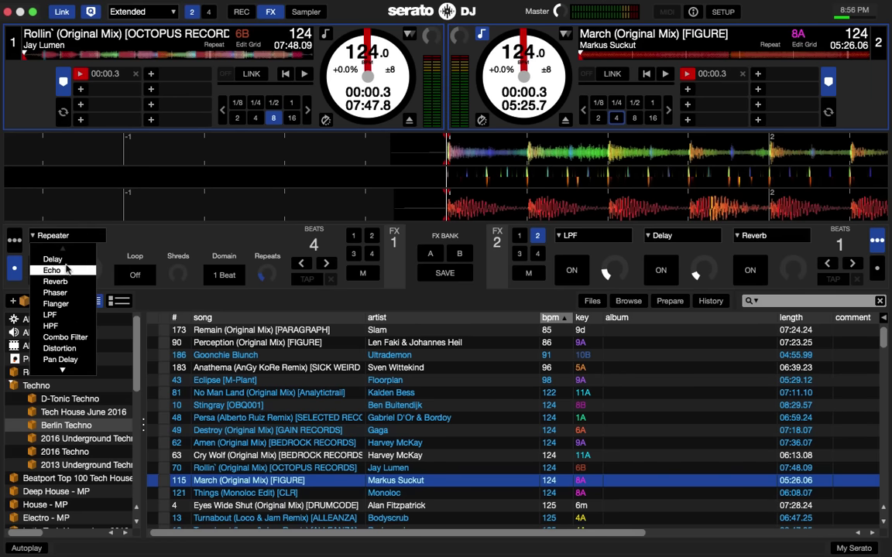
left_click(52, 259)
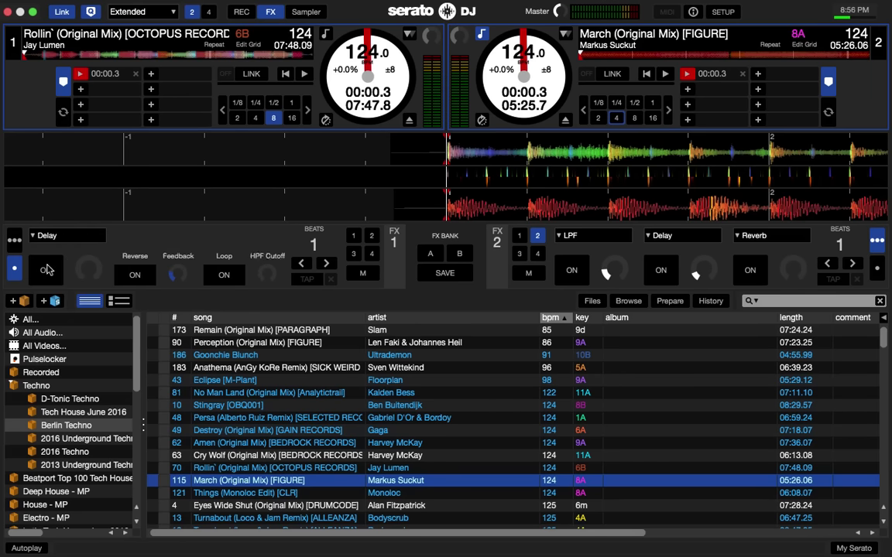
left_click(46, 269)
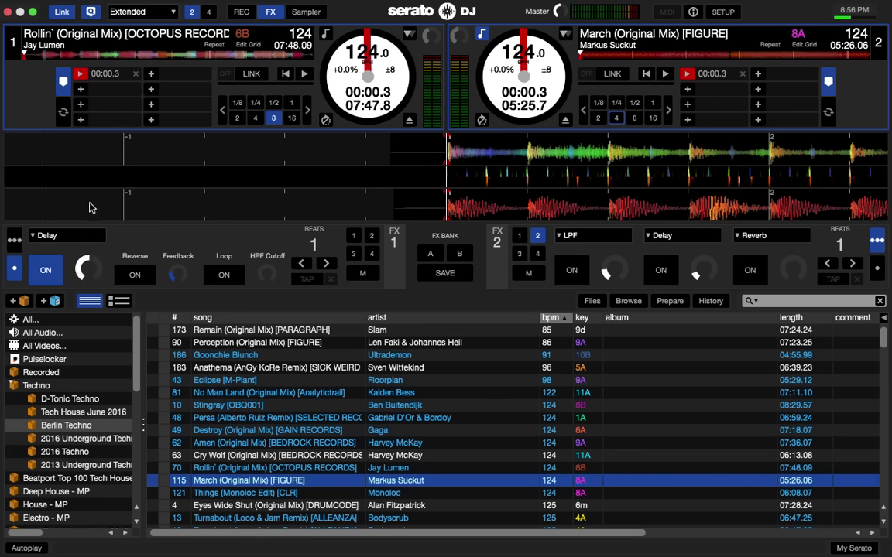
Enable Reverse on the Delay, toggle Loop, and raise the HPF cutoff to 83.52 Hz
left_click(136, 277)
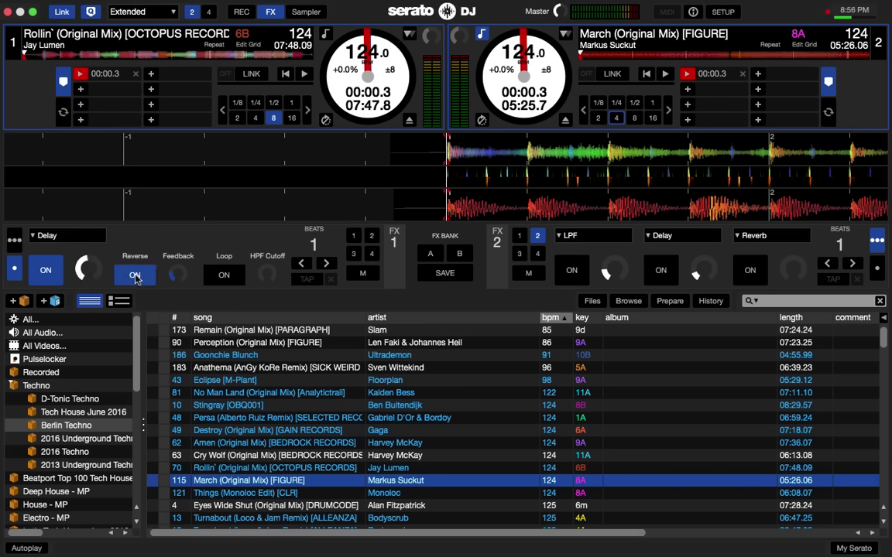
left_click(224, 275)
left_click(218, 280)
left_click(218, 280)
left_click(218, 281)
mouse_move(265, 269)
left_click_drag(266, 268, 260, 241)
Step the Delay's beat length down to 1/4 D
left_click(302, 264)
left_click(301, 265)
left_click(302, 264)
left_click(302, 264)
Show bank A's eight sampler slots and check the first slot's LINK/OFF sync option
left_click(307, 12)
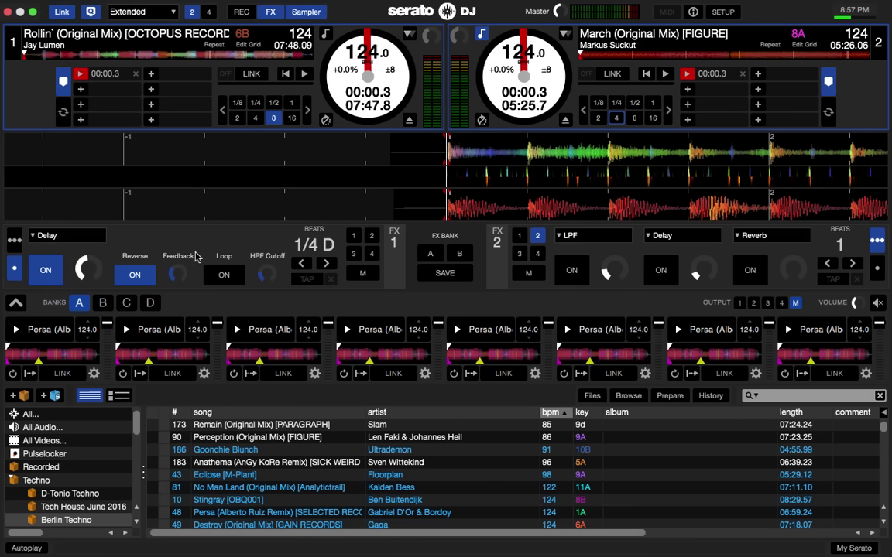
left_click(62, 374)
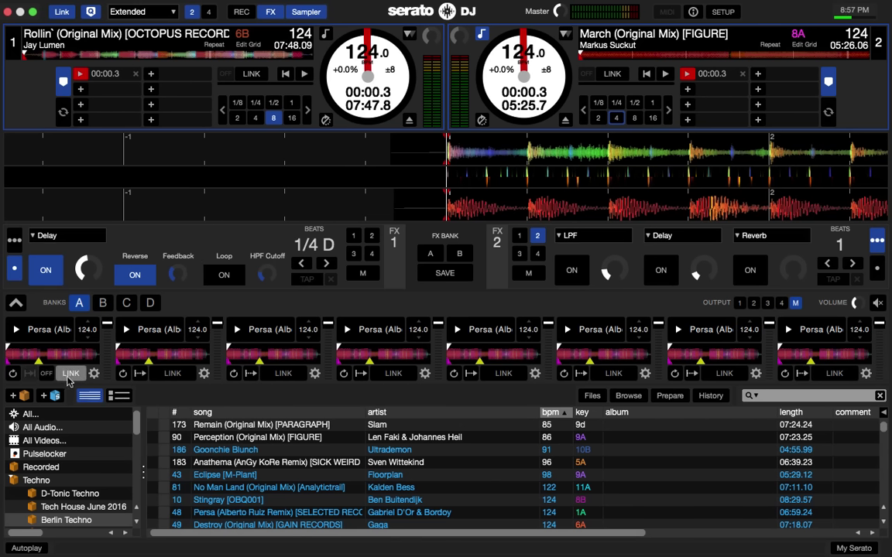
left_click(49, 375)
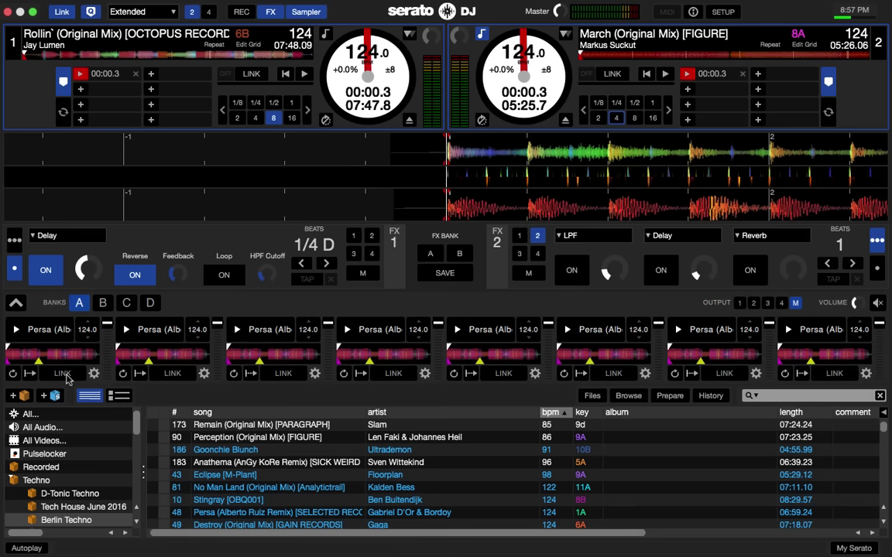
Hide the sampler and FX panels, set a hot cue on deck 1 with key 3, and enable help mode
left_click(303, 11)
left_click(270, 11)
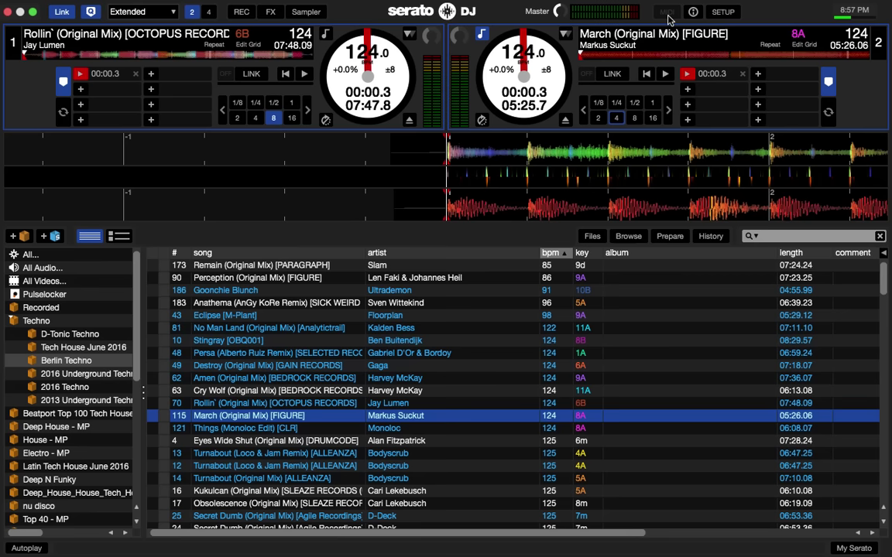
key("3")
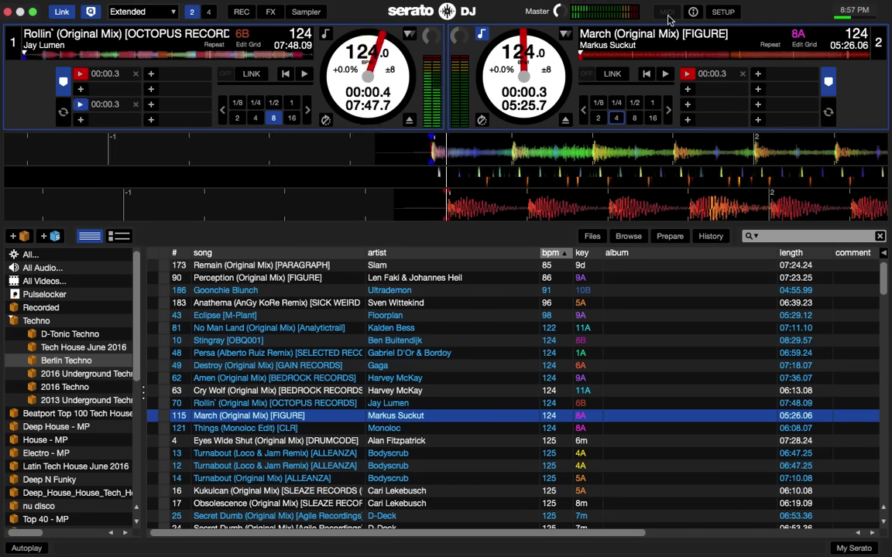
key("question")
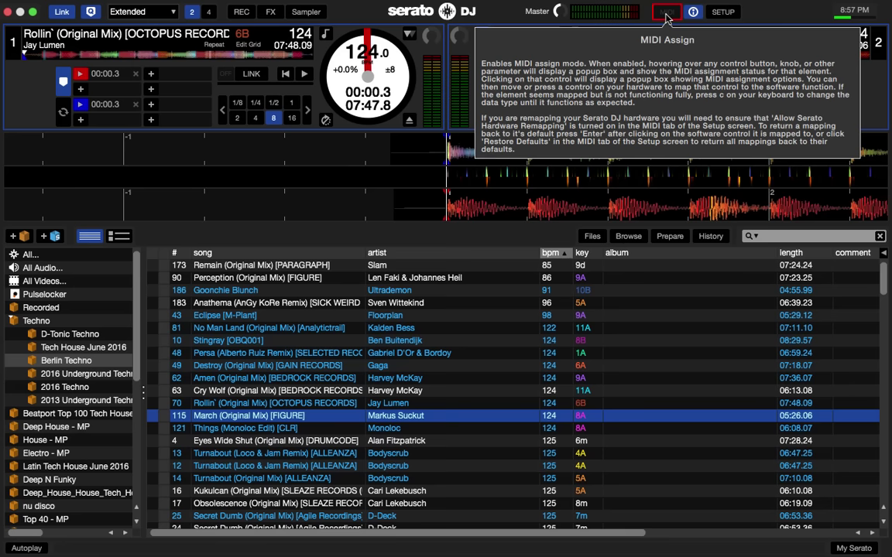
mouse_move(689, 14)
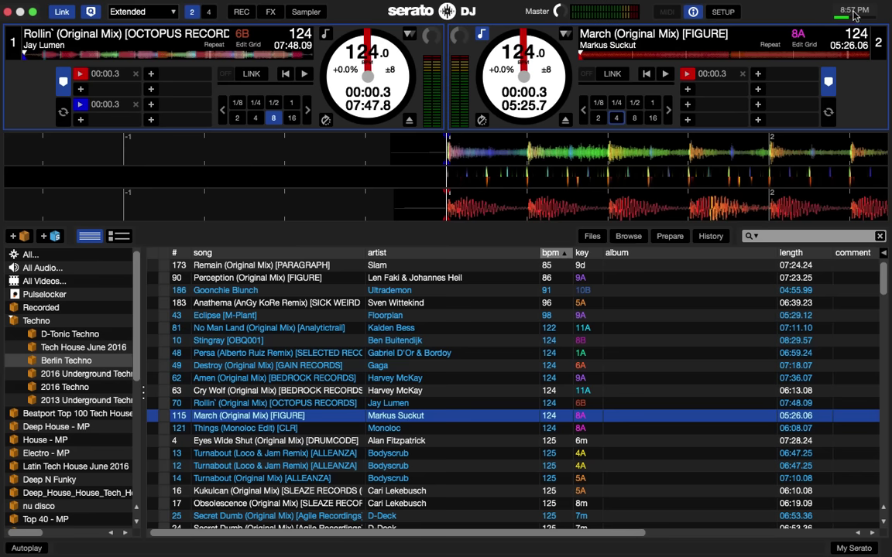
mouse_move(803, 48)
mouse_move(859, 22)
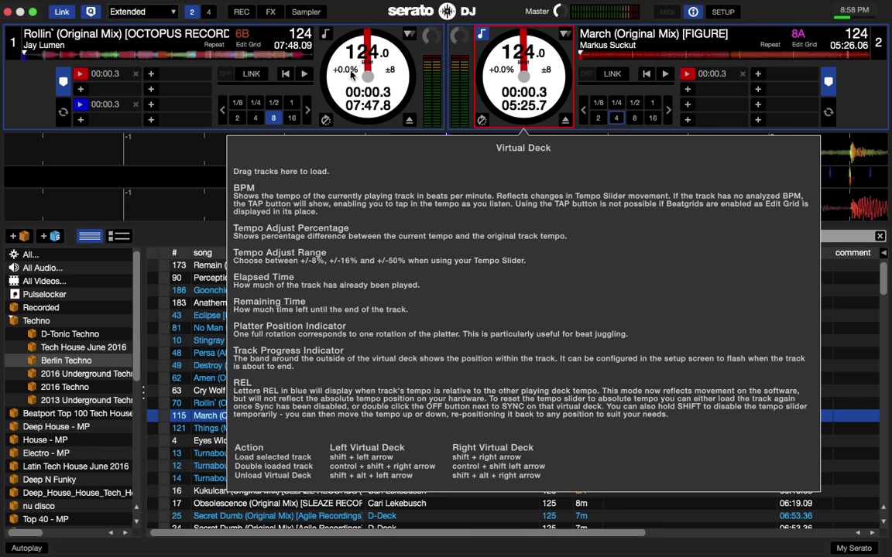
mouse_move(350, 74)
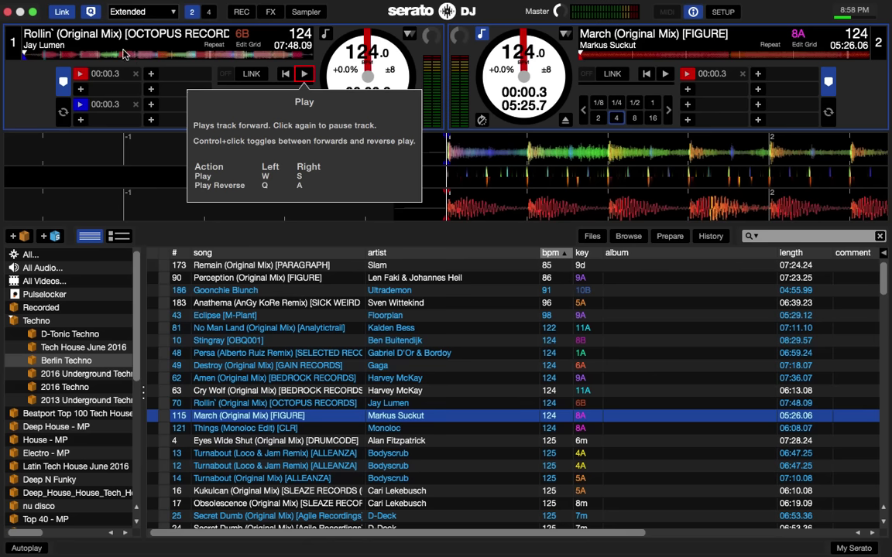
mouse_move(116, 52)
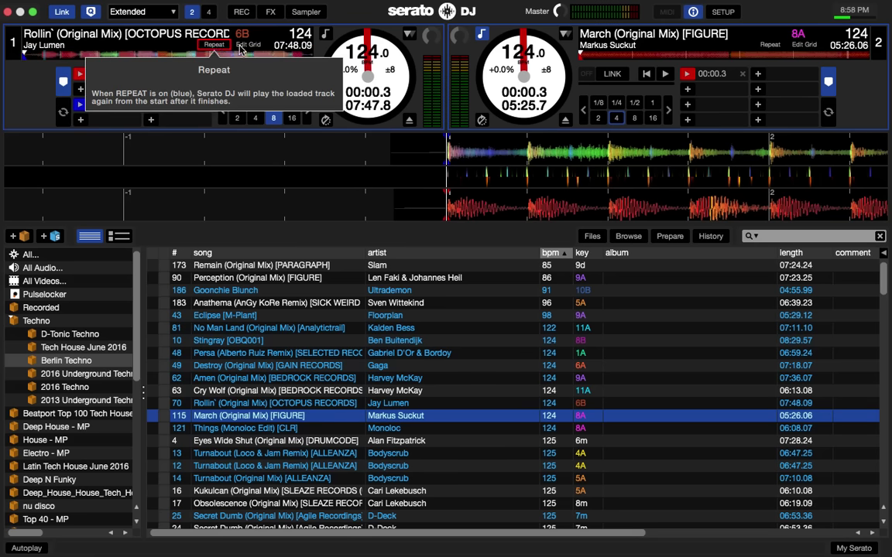
mouse_move(248, 48)
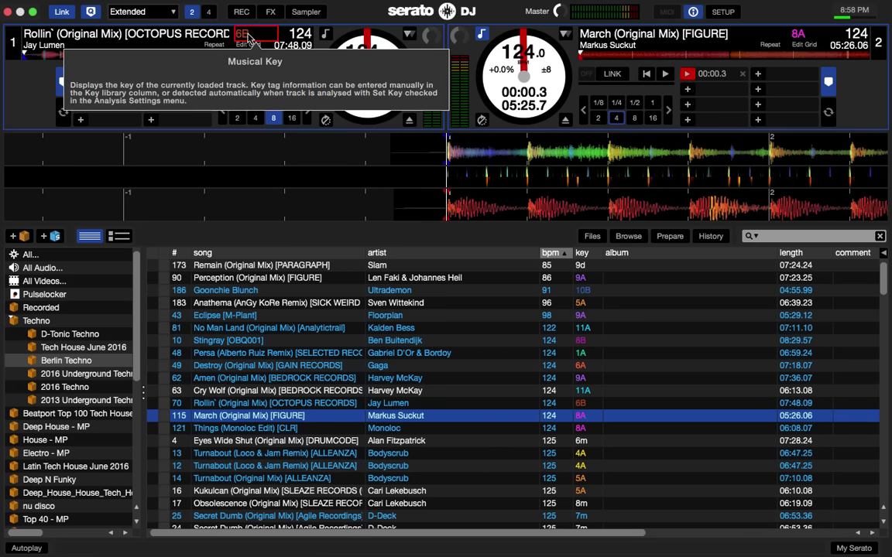
mouse_move(326, 35)
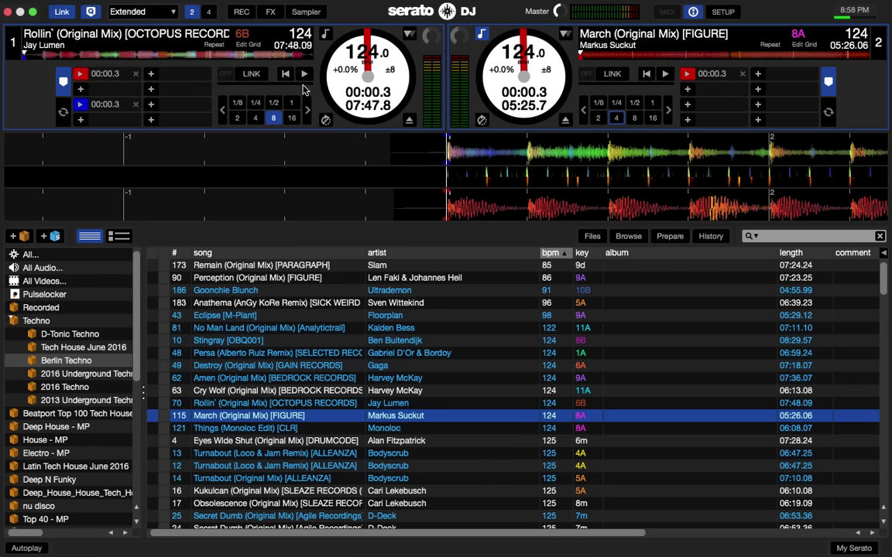
mouse_move(304, 78)
mouse_move(251, 77)
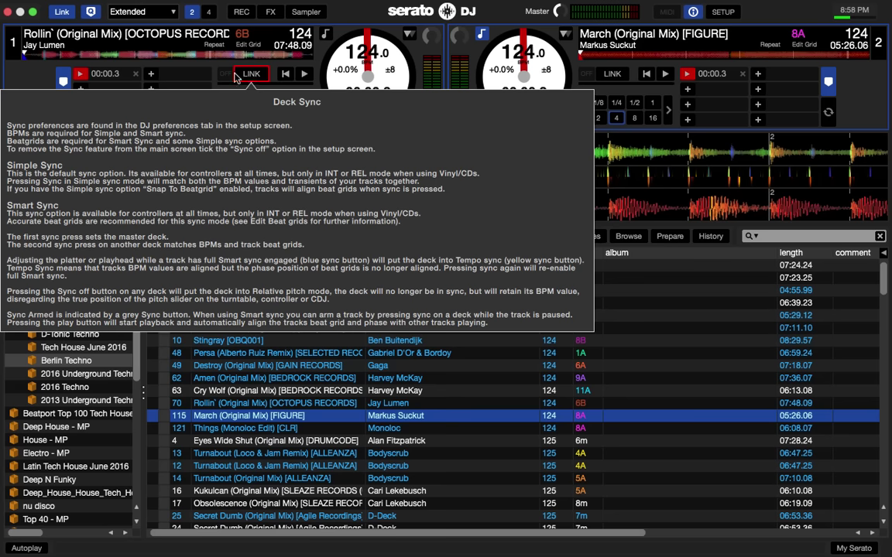
mouse_move(171, 80)
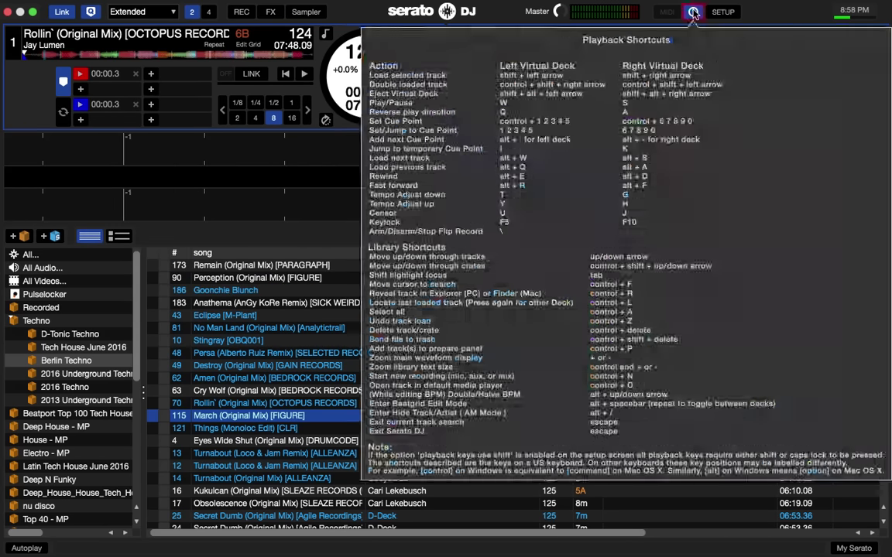
Turn help off and play deck 1 from its first cue point
left_click(693, 12)
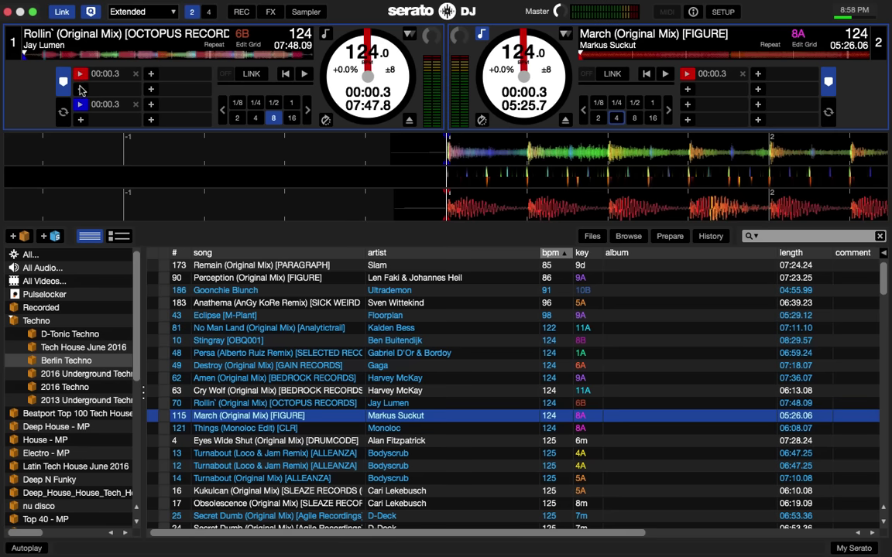
key("1")
key("w")
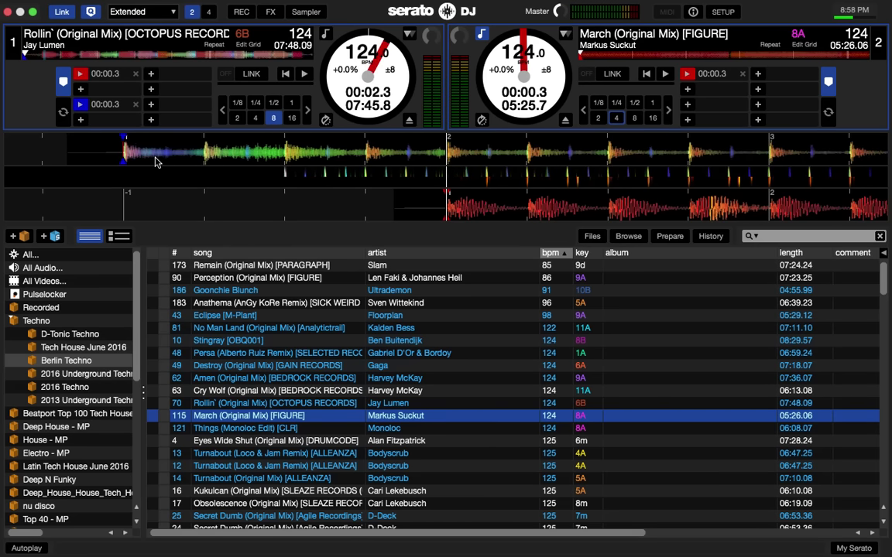
Add a cue at 00:02.3 on deck 1, delete the blue cue, and show the loop controls
left_click(81, 89)
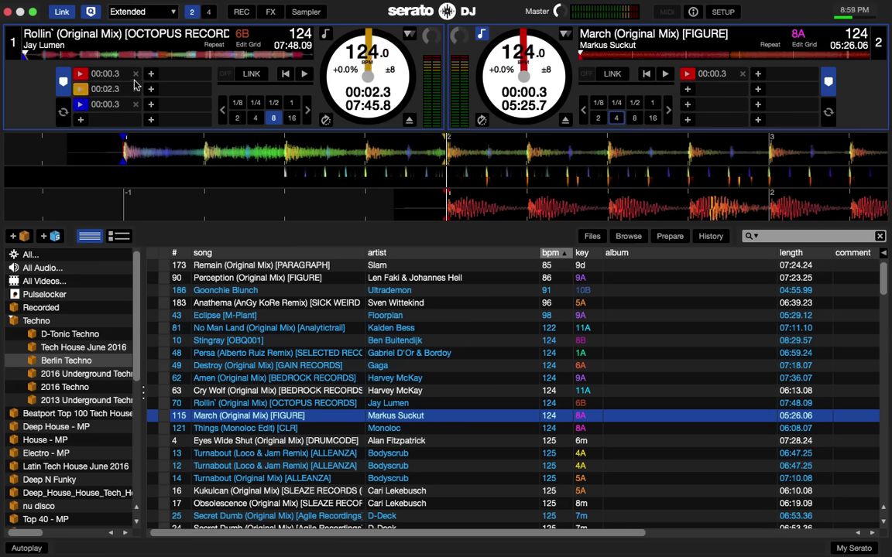
left_click(136, 104)
left_click(63, 112)
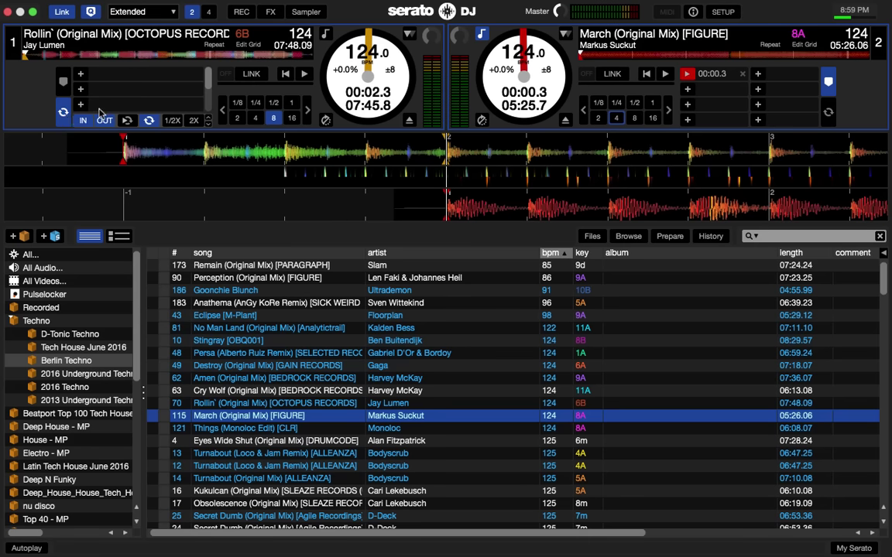
Try 4, 2, 1/8 and 1/4-beat auto loops on deck 1, ending on a 32-beat loop
left_click_drag(207, 87, 207, 106)
left_click(257, 118)
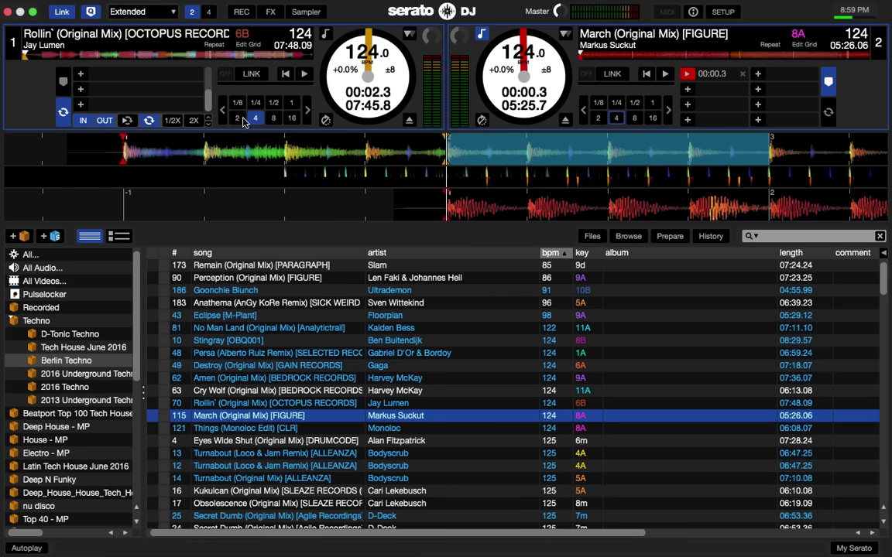
left_click(237, 117)
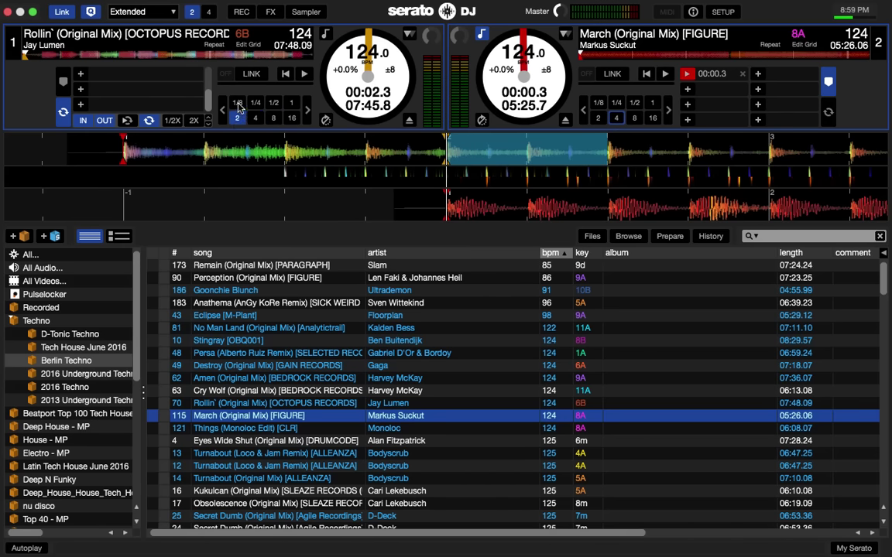
left_click(238, 103)
left_click(256, 103)
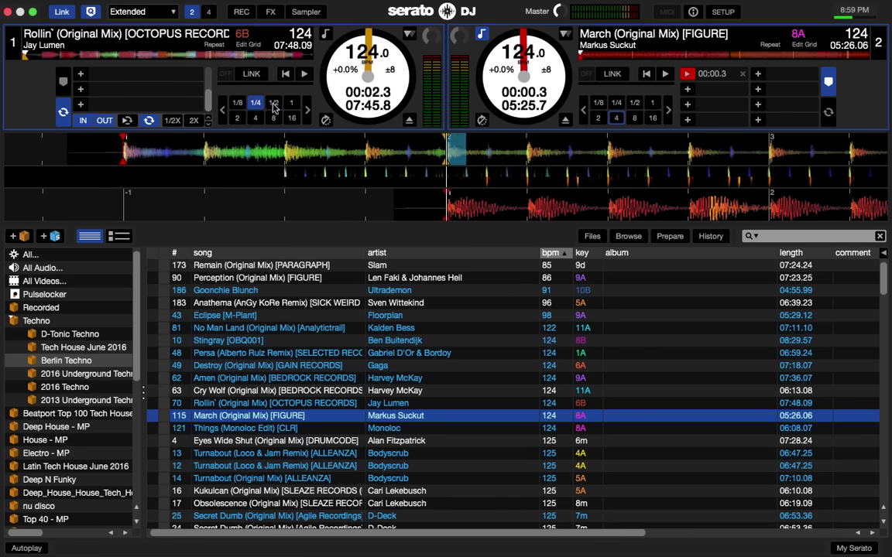
left_click(255, 118)
left_click(307, 110)
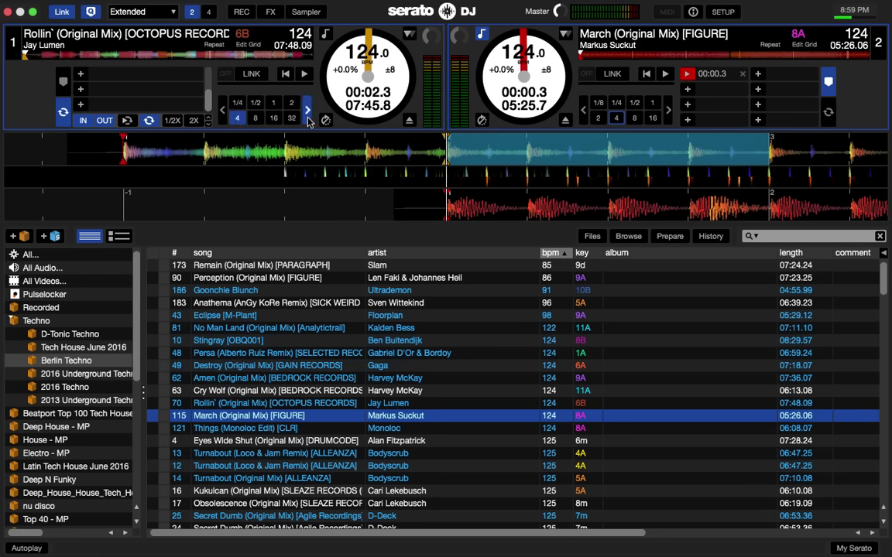
left_click(293, 118)
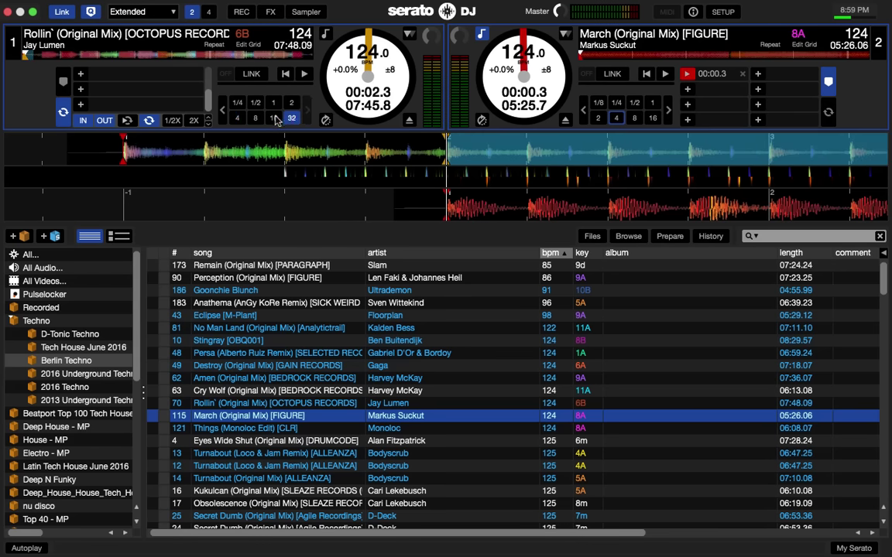
Eject deck 1, load No Man Land (Original Mix) at 122 BPM onto it, and turn on help explanations
left_click(410, 123)
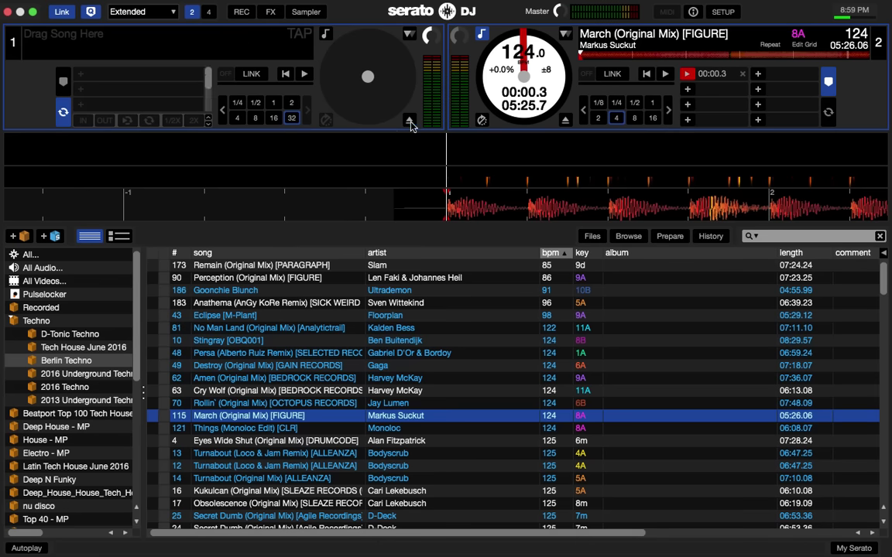
left_click_drag(278, 328, 360, 87)
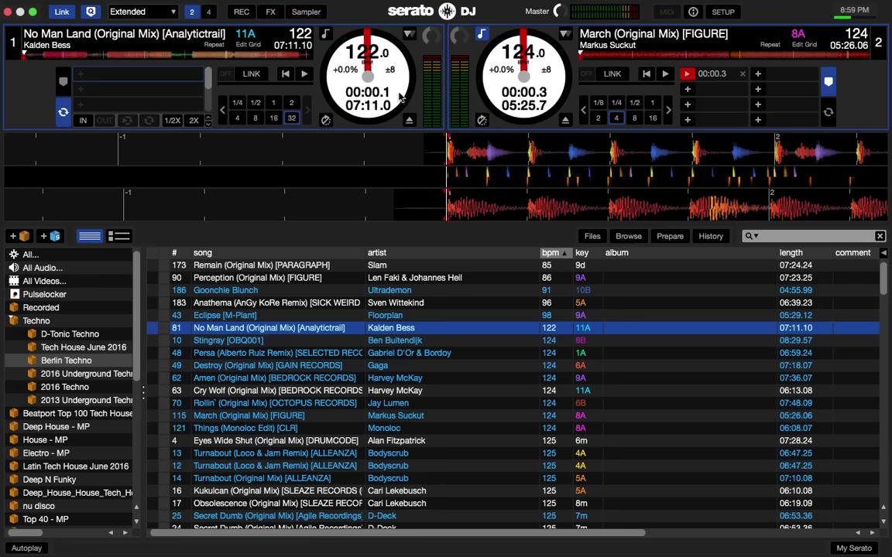
left_click(694, 13)
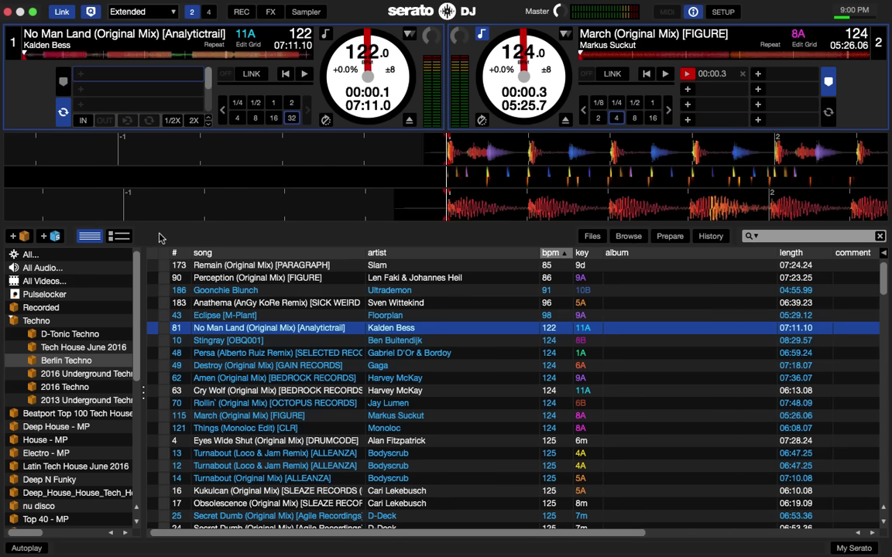
mouse_move(261, 147)
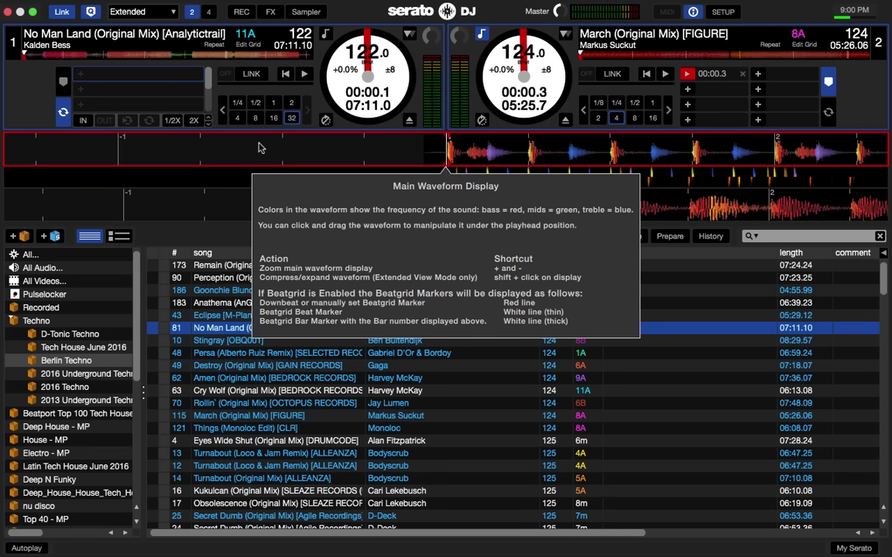
mouse_move(301, 179)
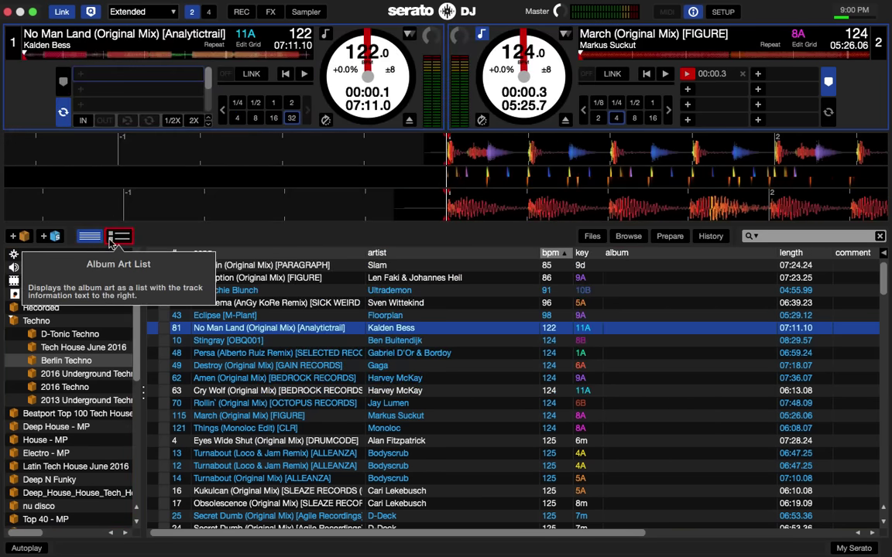
left_click(111, 242)
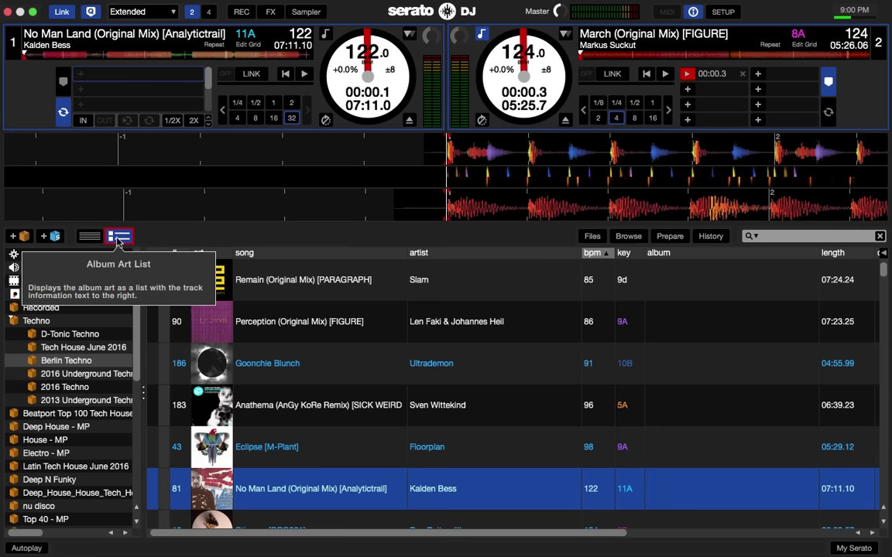
left_click(89, 238)
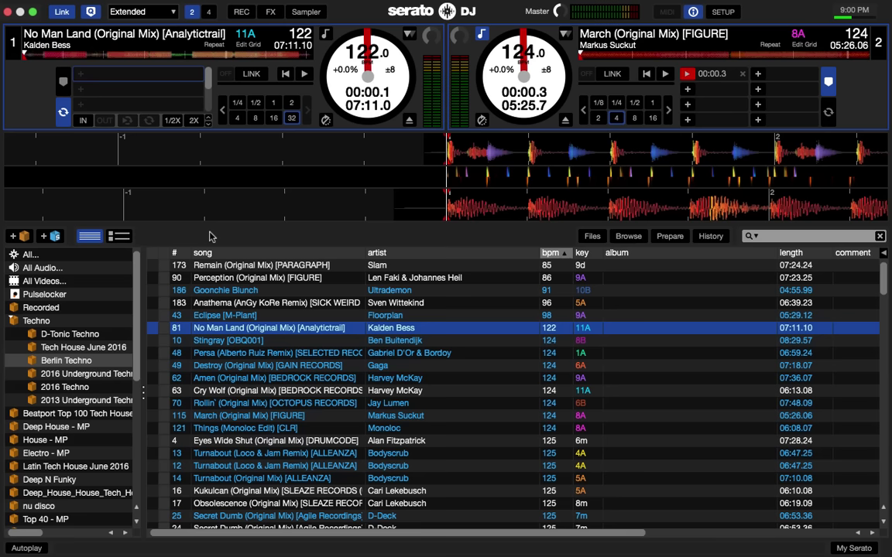
Start a new smart crate and add a first rule: genre contains 'techn'
left_click(52, 236)
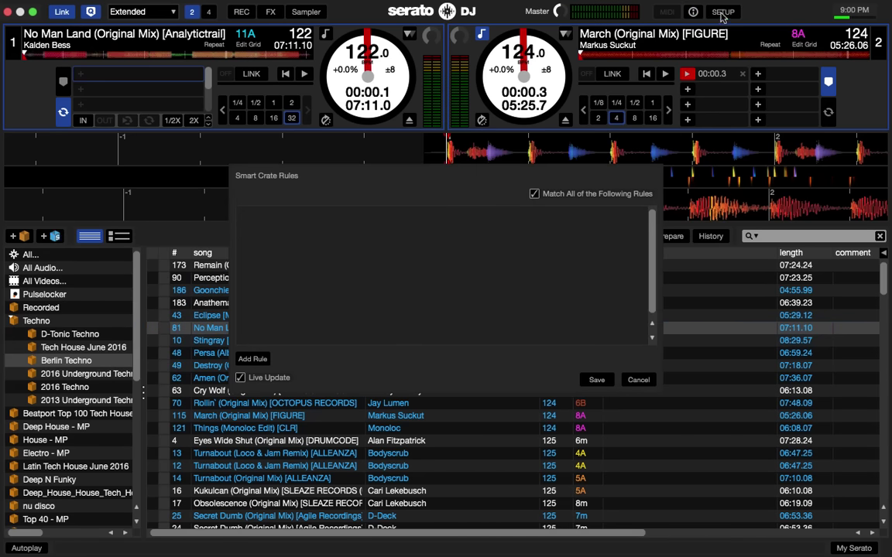
left_click(694, 13)
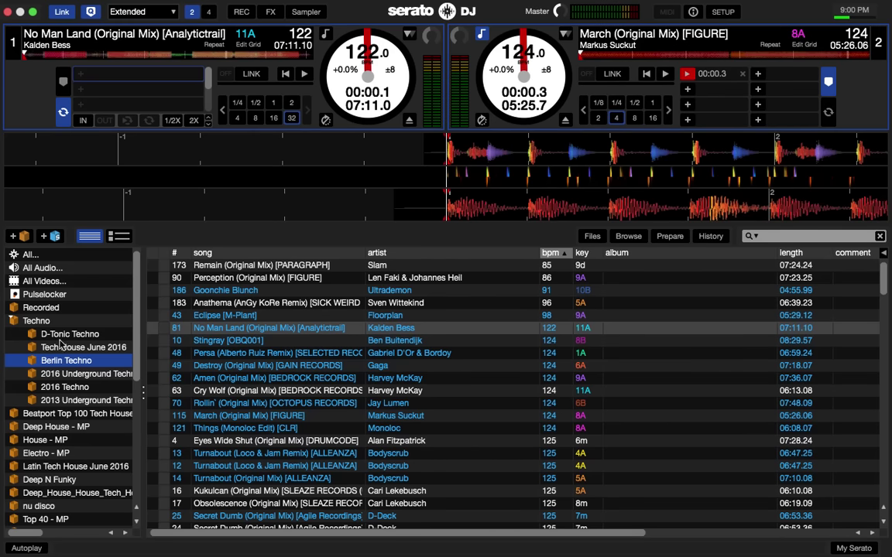
left_click(55, 237)
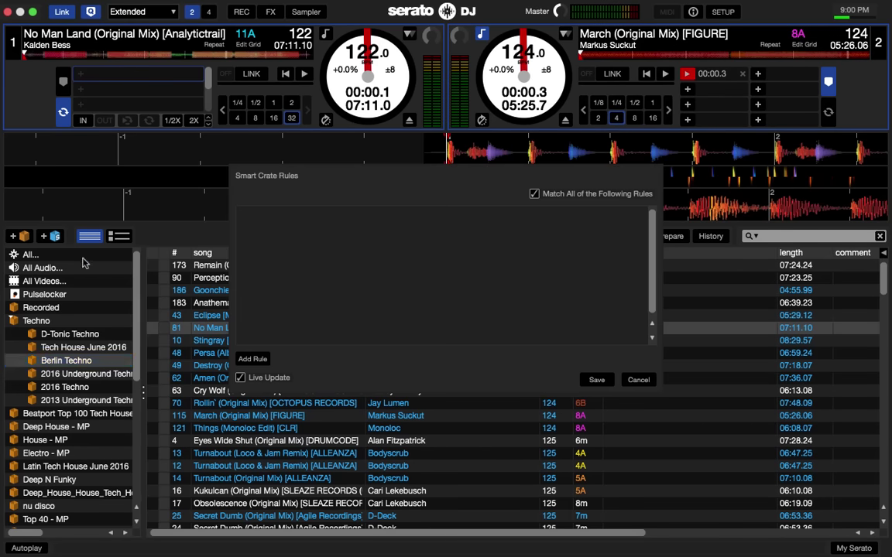
scroll(359, 276, "down", 3)
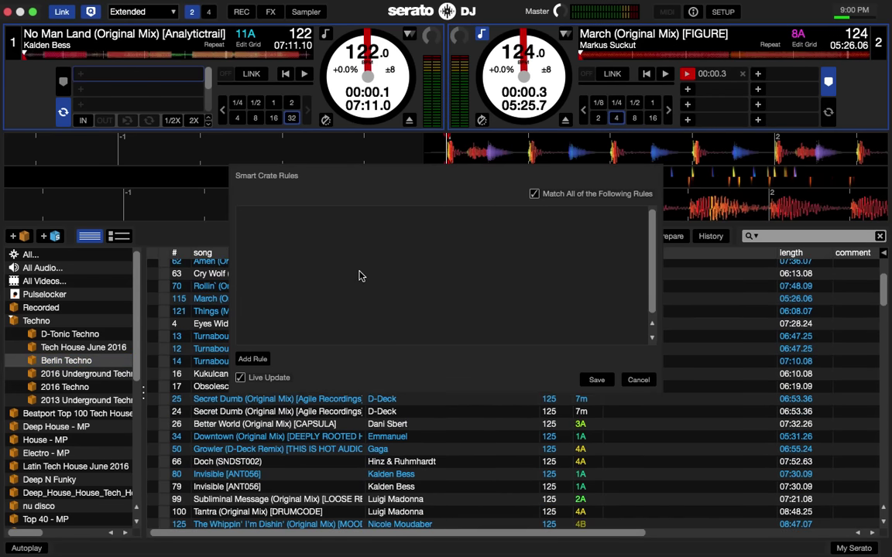
left_click(257, 356)
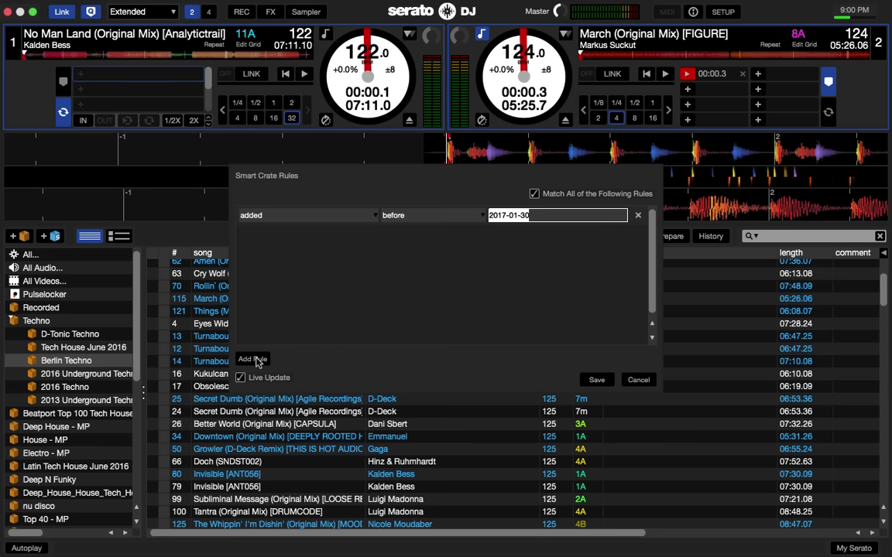
left_click(363, 217)
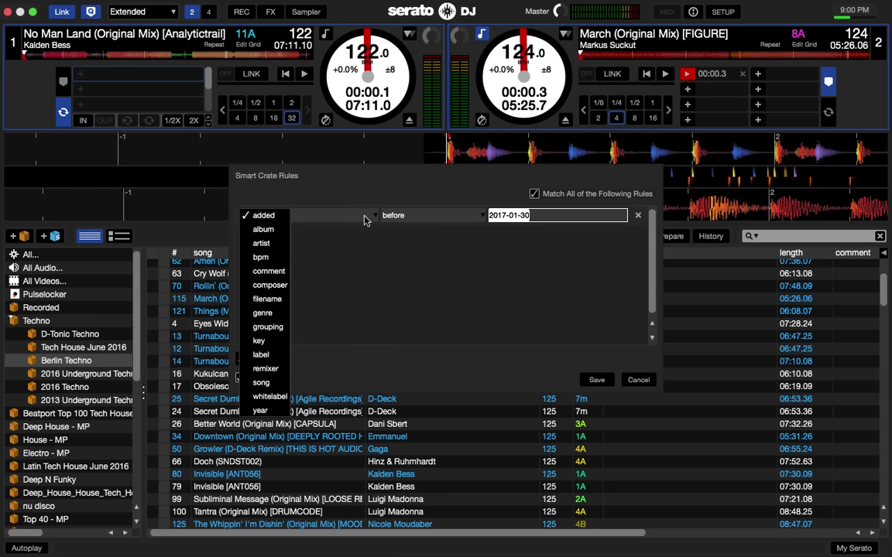
left_click(268, 315)
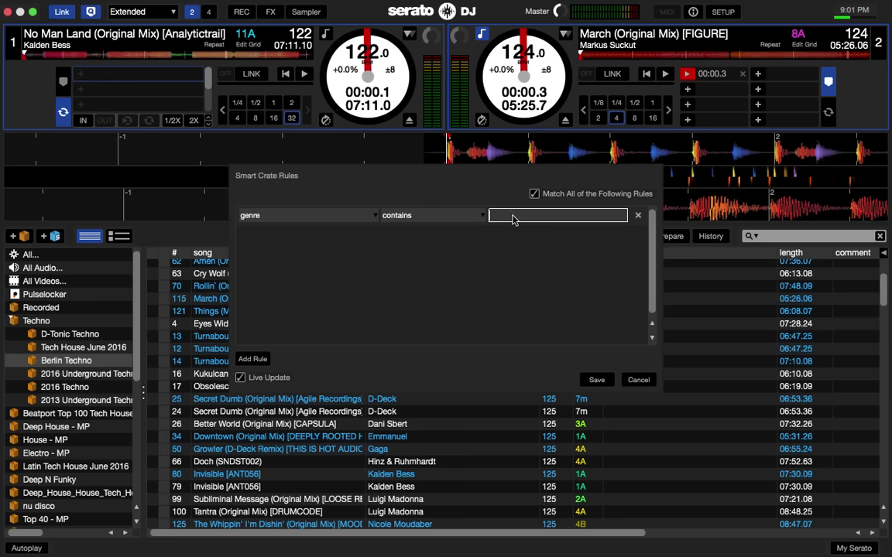
type("techno")
Add a second rule requiring a BPM of 126
left_click(252, 359)
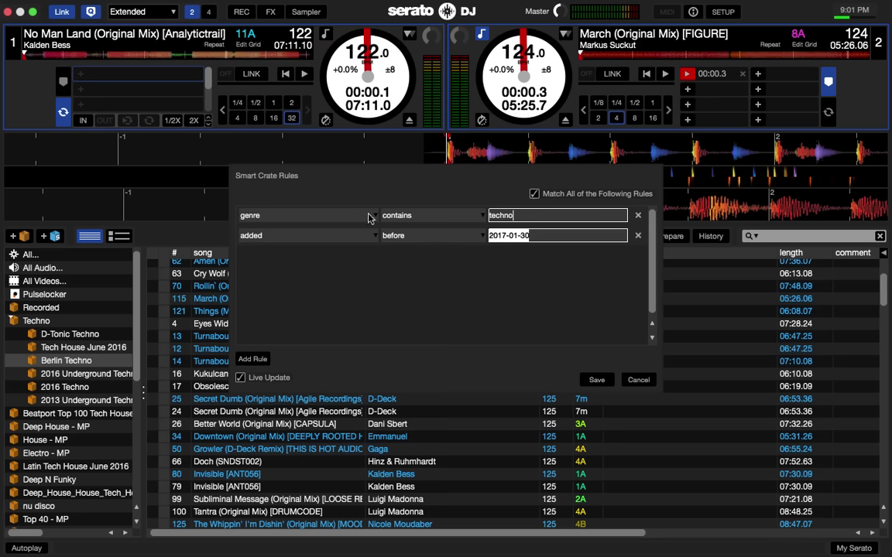
left_click(370, 241)
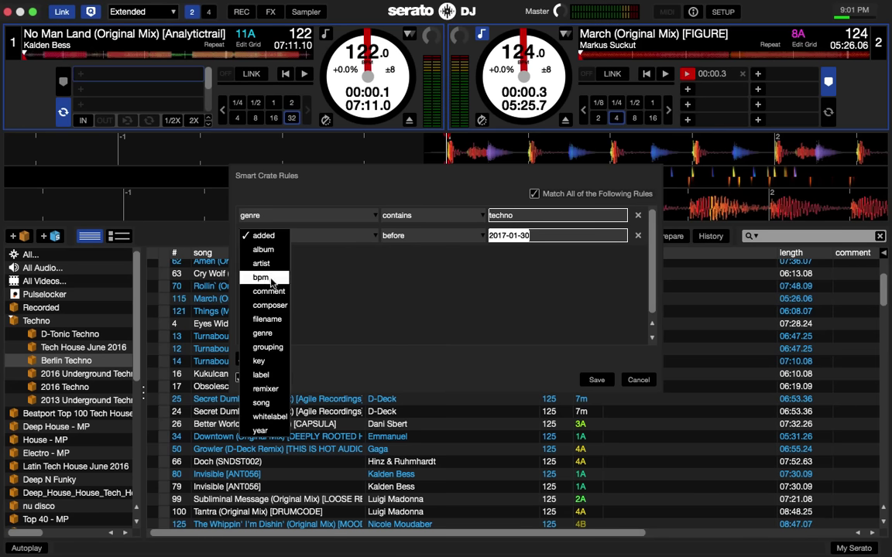
left_click(248, 253)
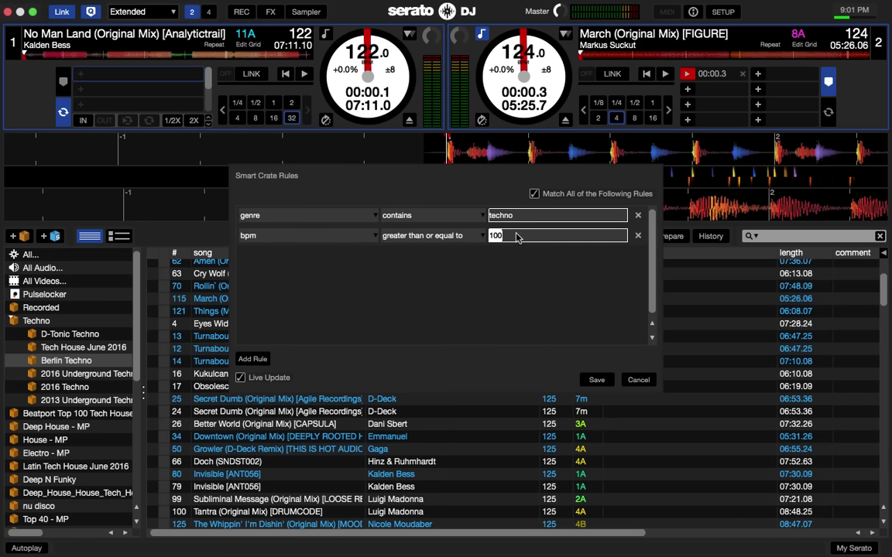
type("126")
Save the smart crate and rename crate 1 to 'techno 126 and up'
left_click(596, 381)
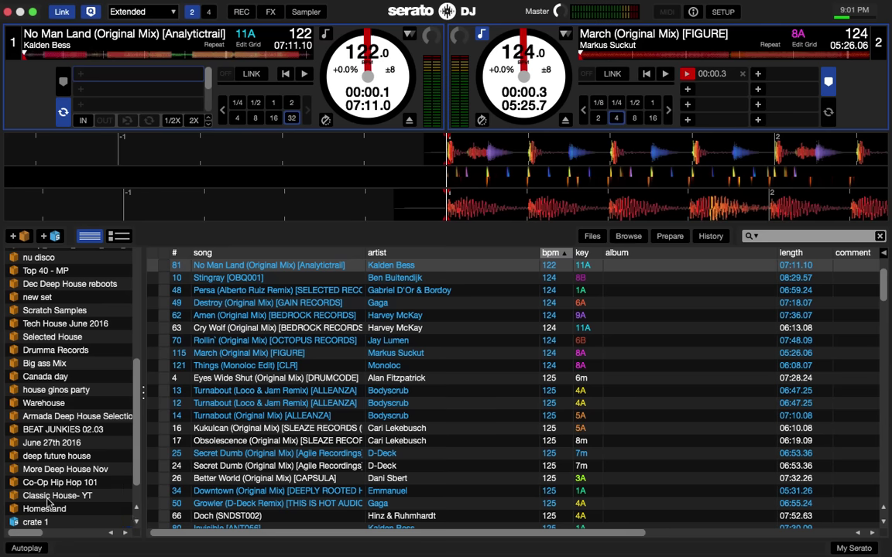
left_click(48, 523)
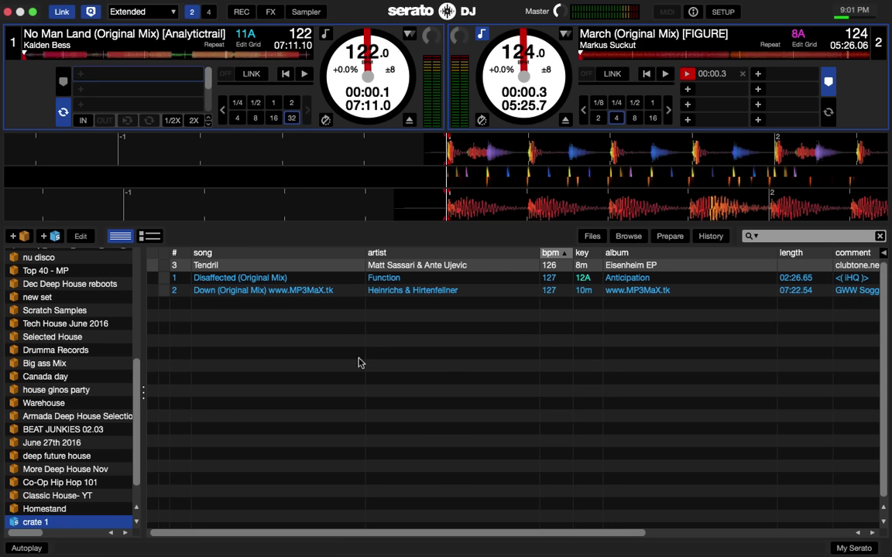
double_click(54, 526)
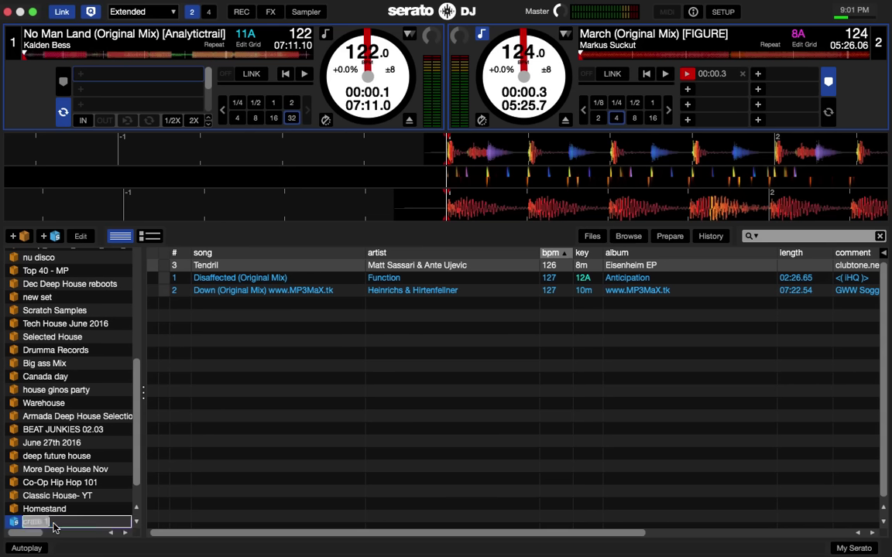
type("techno 126 and up")
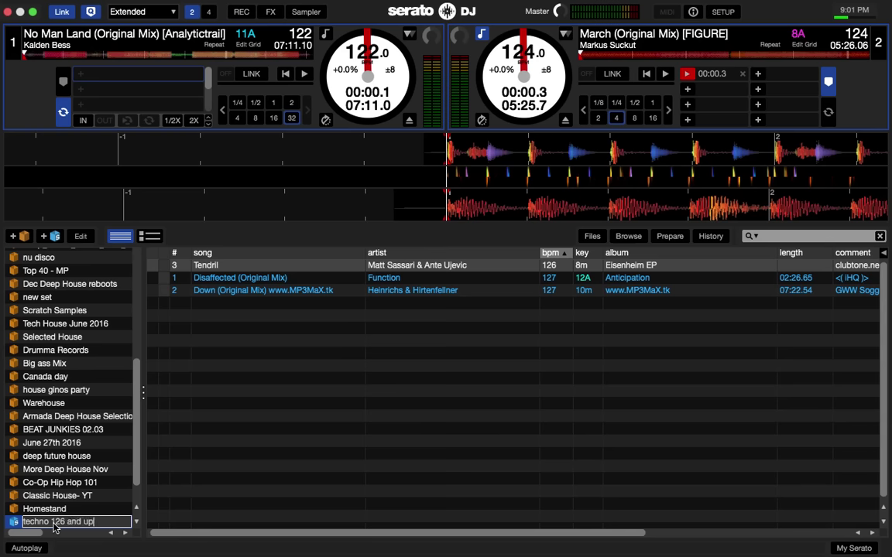
key("Return")
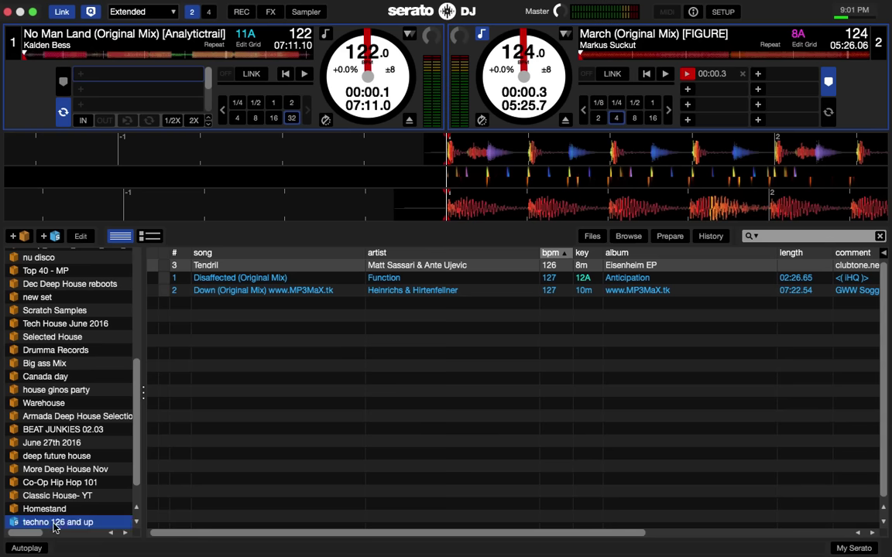
Load Disaffected (Original Mix) onto deck 1
left_click(261, 280)
left_click_drag(262, 280, 341, 85)
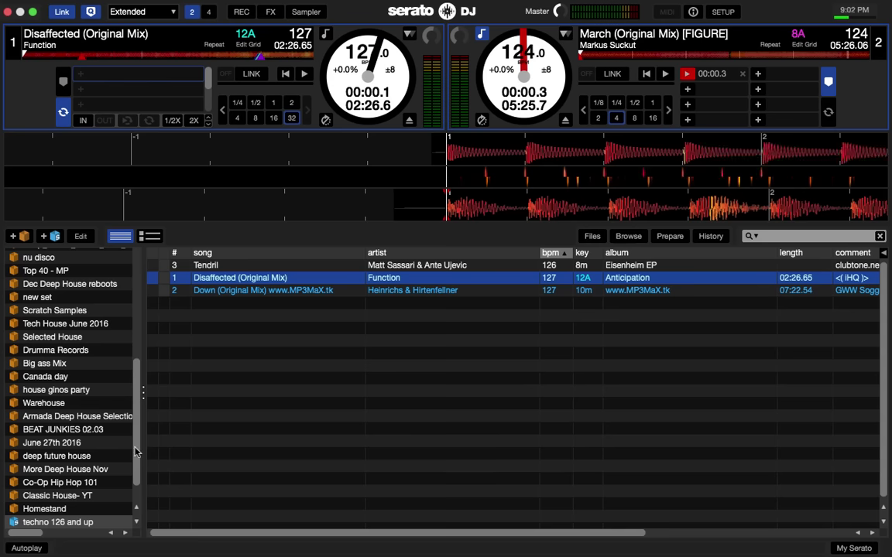
scroll(78, 410, "up", 10)
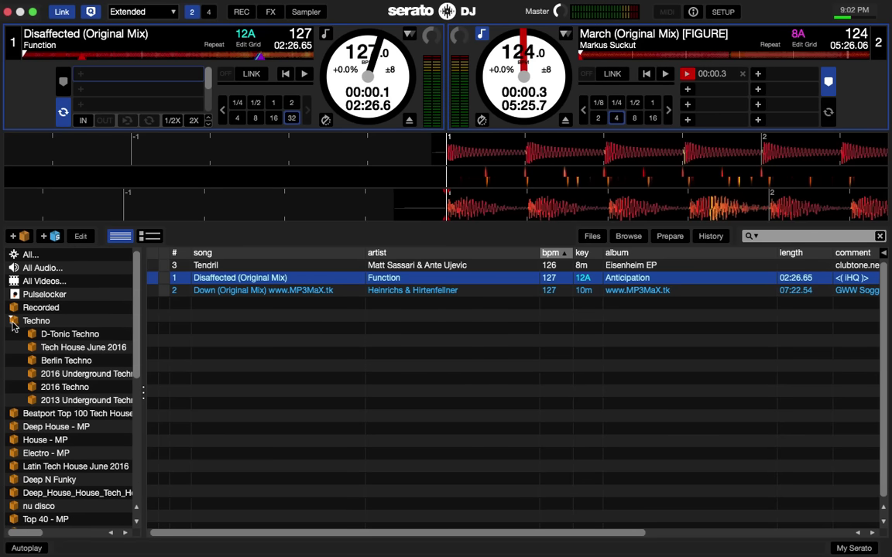
Browse the Techno sub-crates, ending on 2013 Underground Techno
left_click(40, 323)
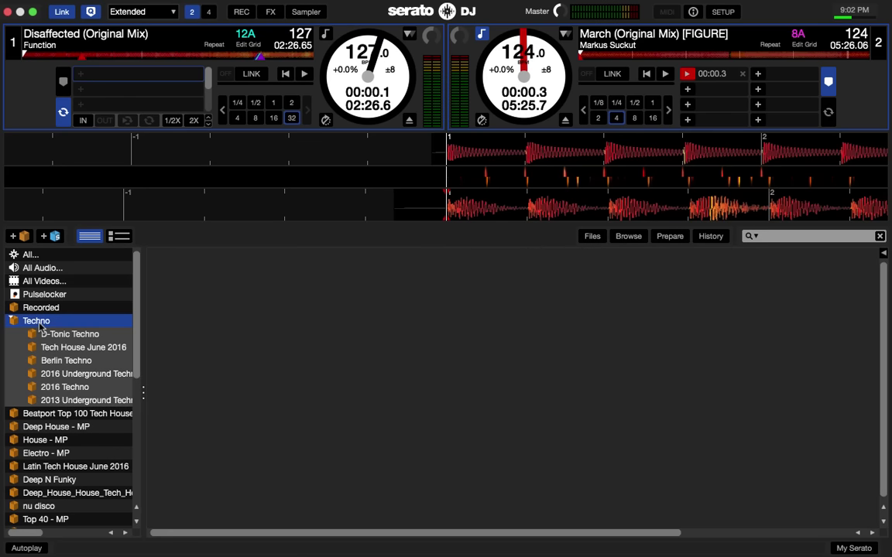
left_click(51, 336)
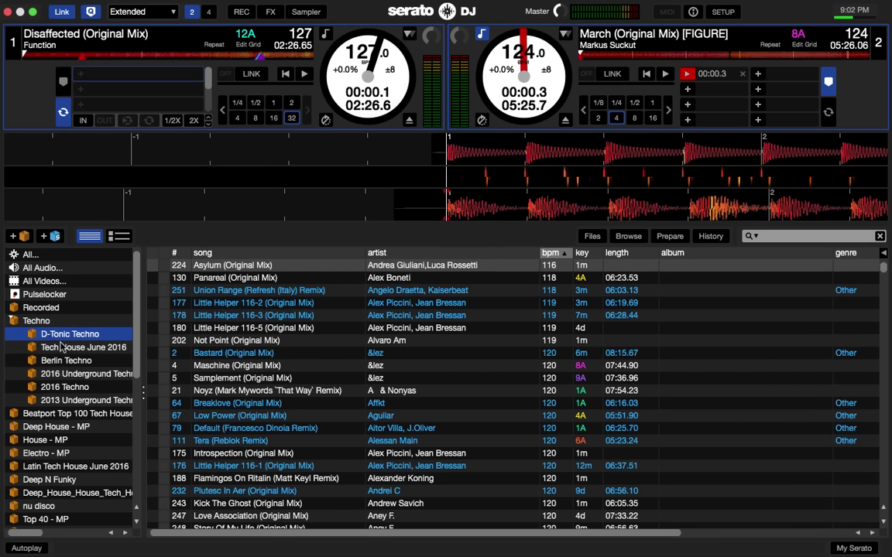
left_click(58, 347)
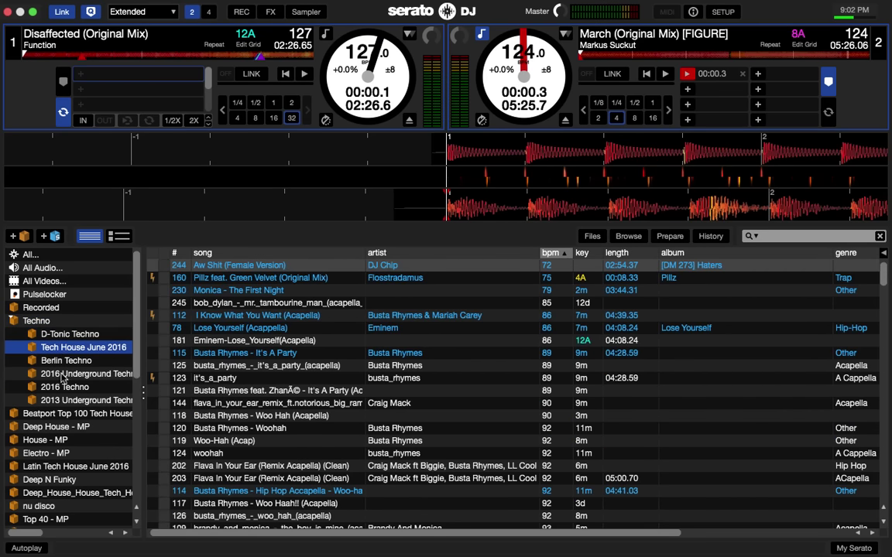
left_click(37, 320)
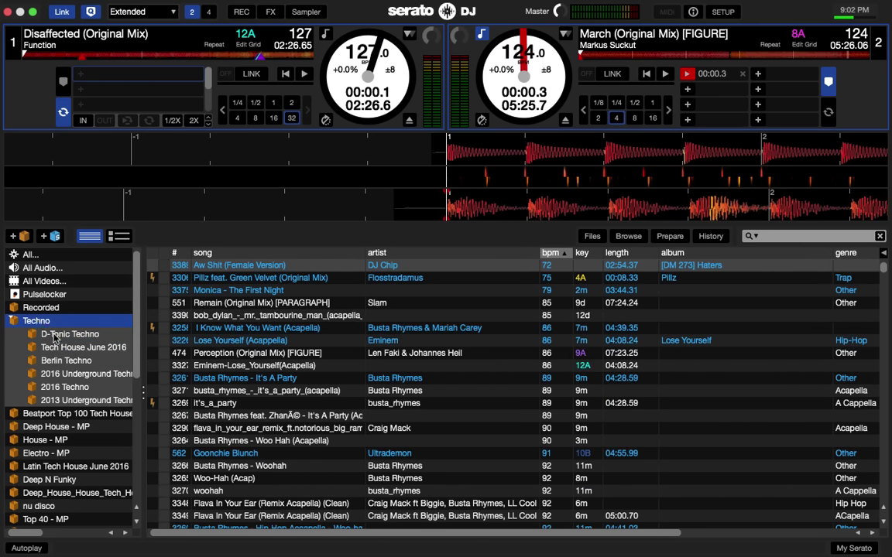
left_click(48, 333)
left_click(58, 347)
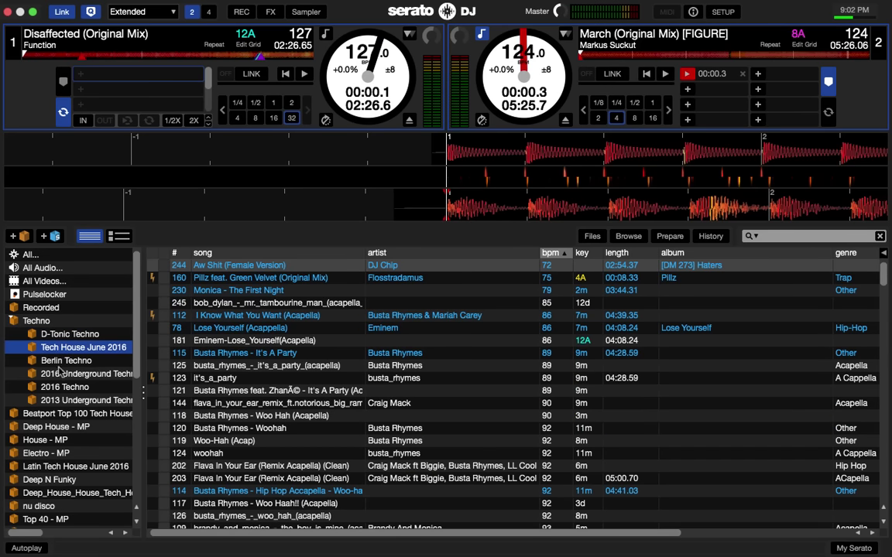
left_click(58, 360)
left_click(62, 387)
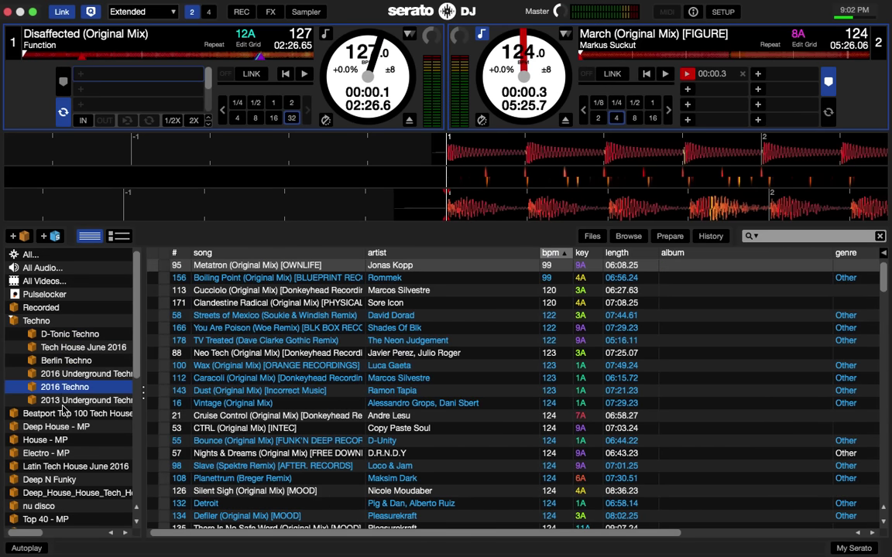
left_click(62, 399)
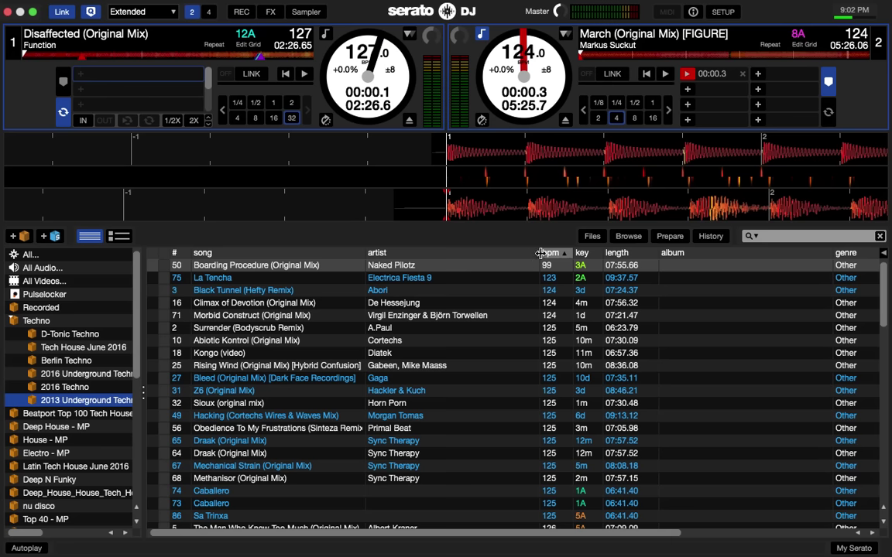
Narrow the artist column, sort by artist, and move it further right
left_click_drag(540, 256, 520, 258)
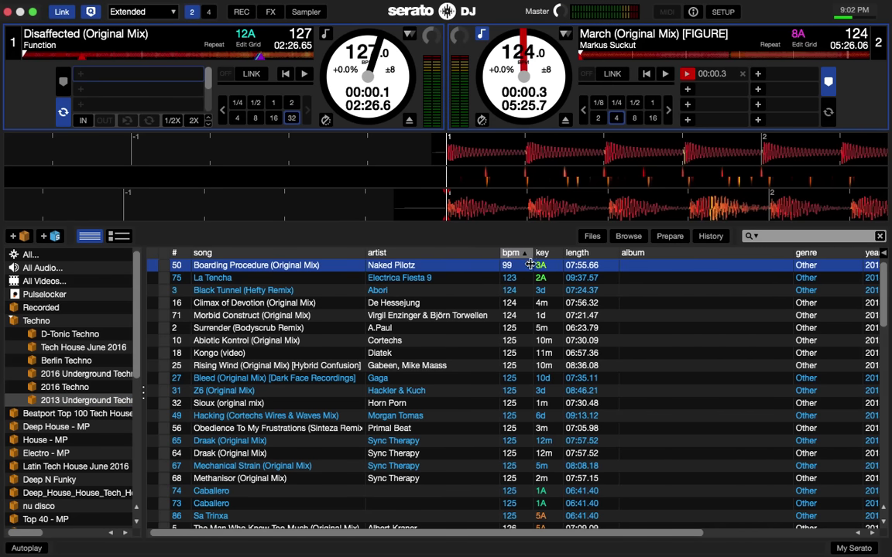
left_click(467, 253)
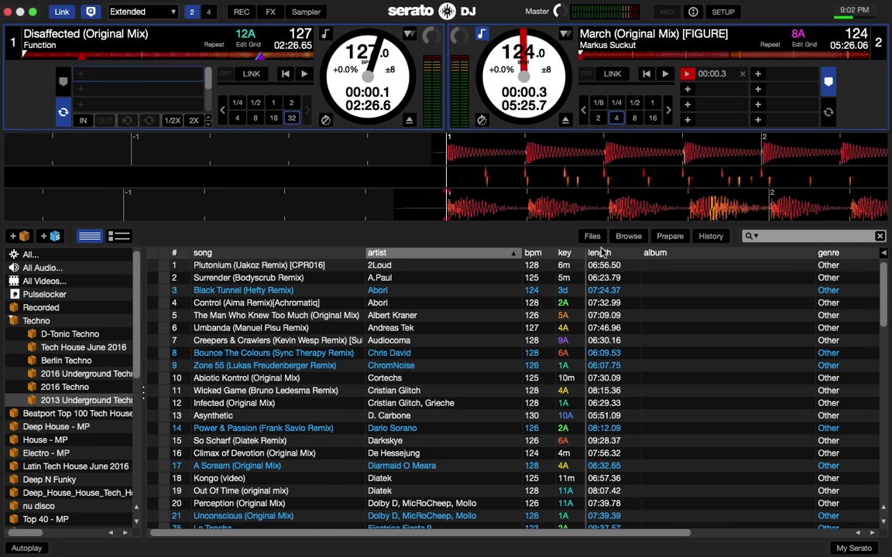
left_click_drag(685, 261, 685, 259)
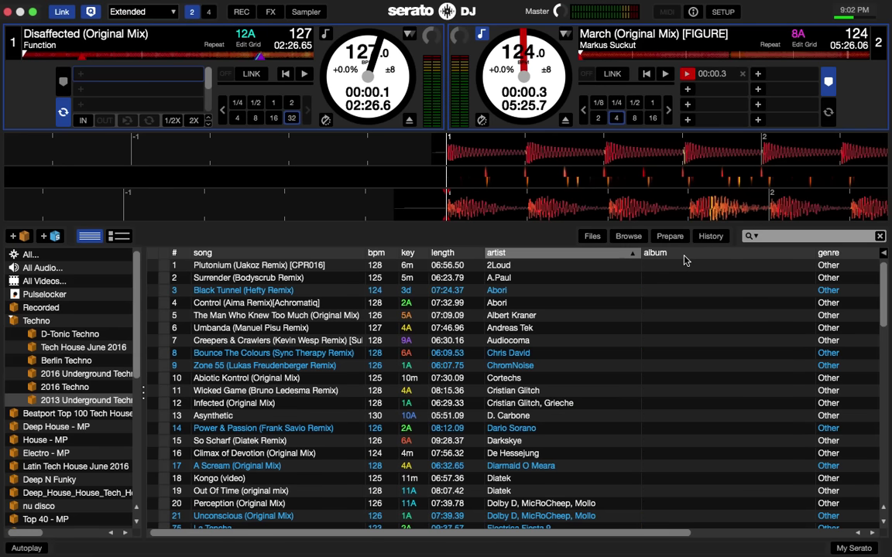
Hide and re-add the length column so it sits at the far end
right_click(576, 258)
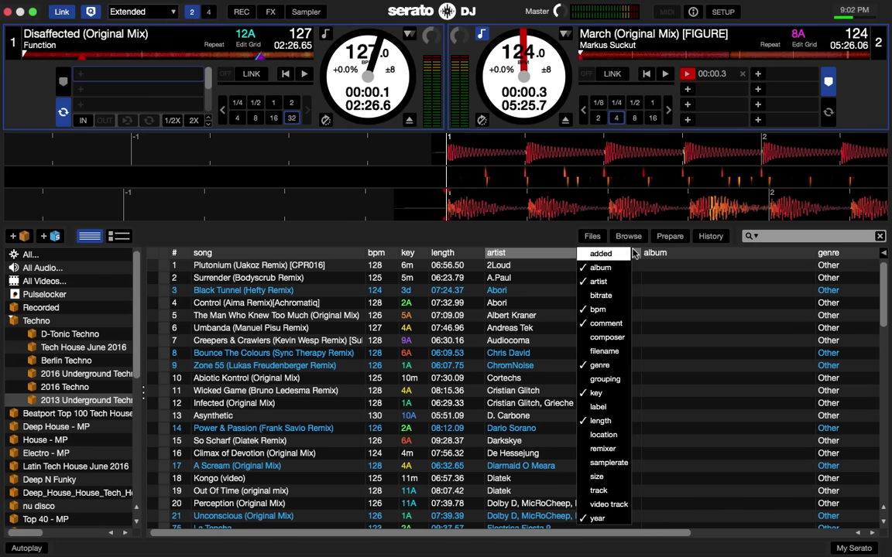
left_click(600, 421)
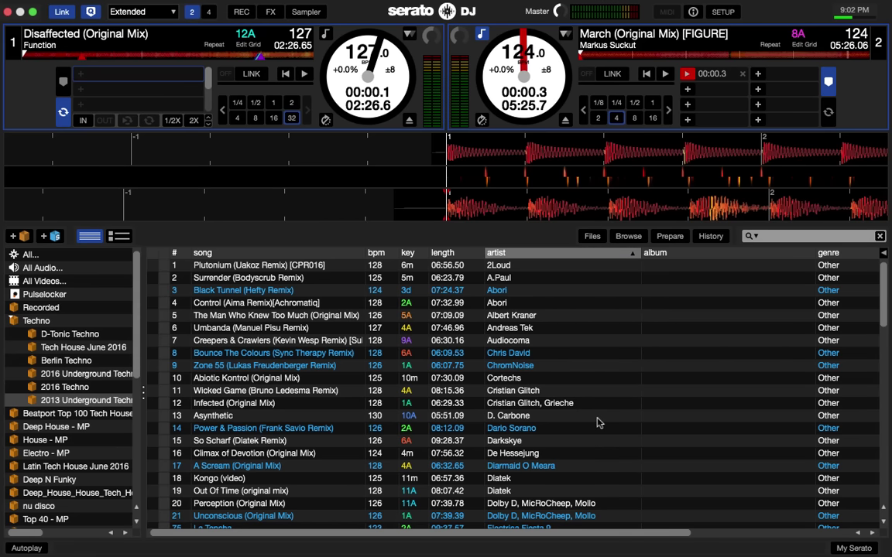
right_click(550, 256)
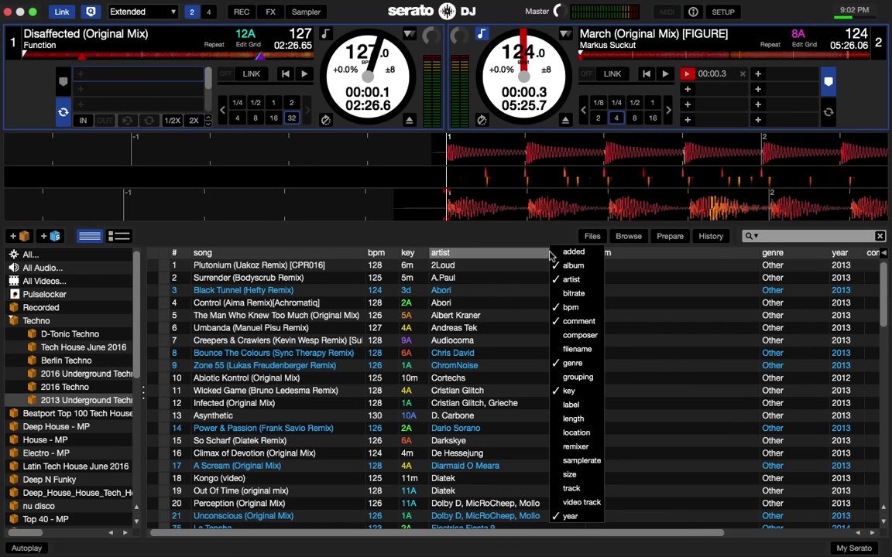
left_click(566, 419)
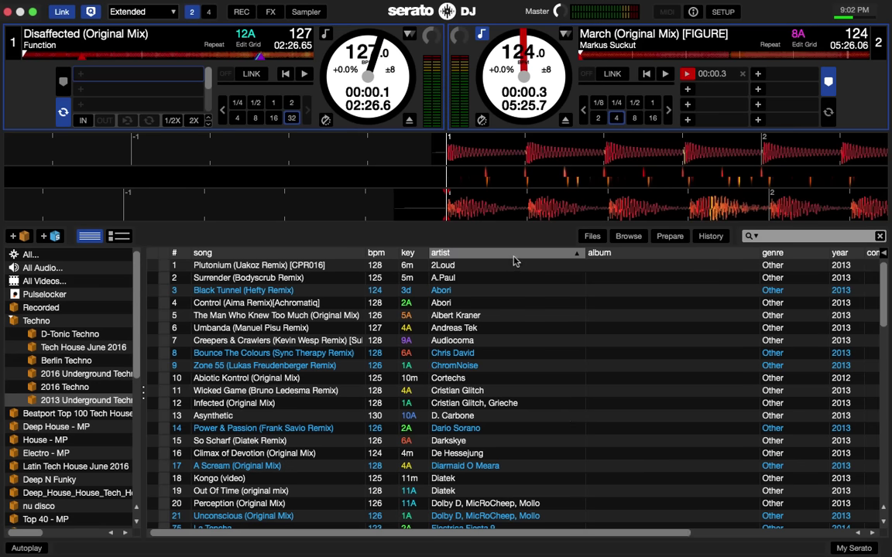
Hide the album column and sort the tracks by genre
left_click(612, 254)
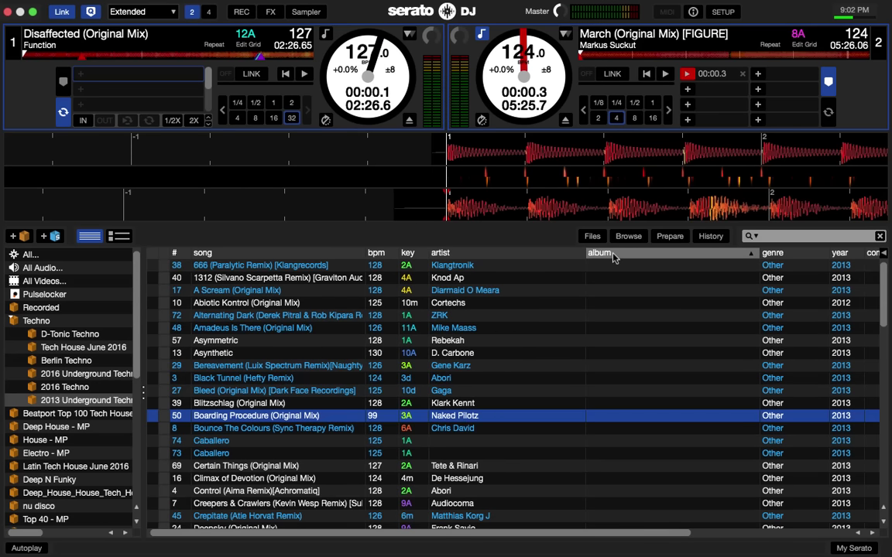
right_click(613, 256)
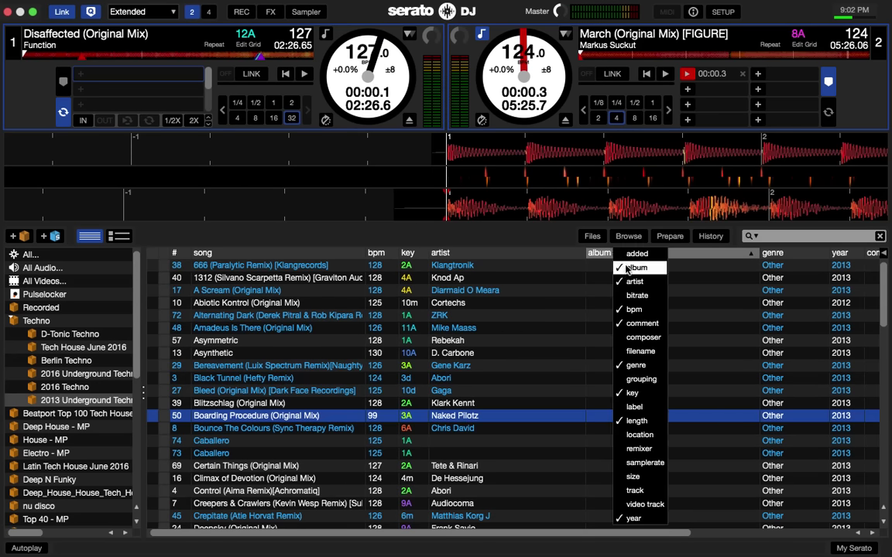
left_click(629, 267)
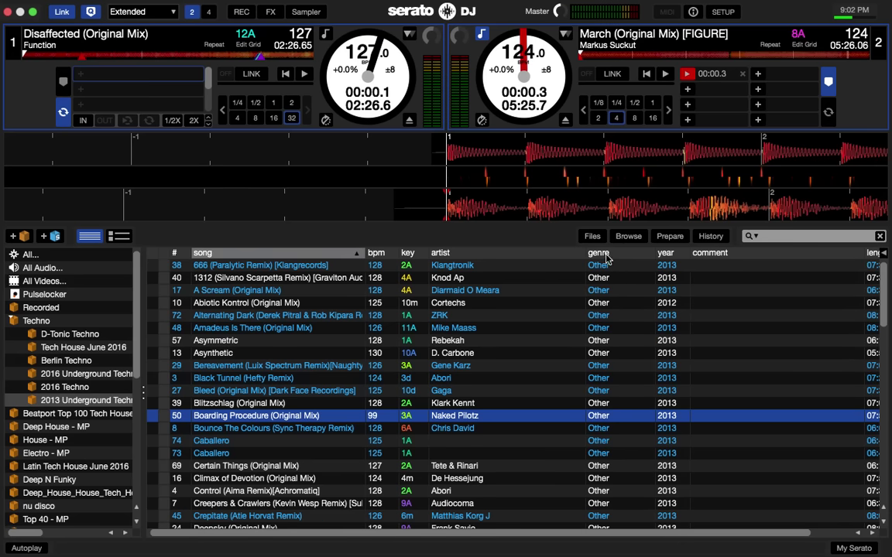
left_click(608, 259)
right_click(607, 259)
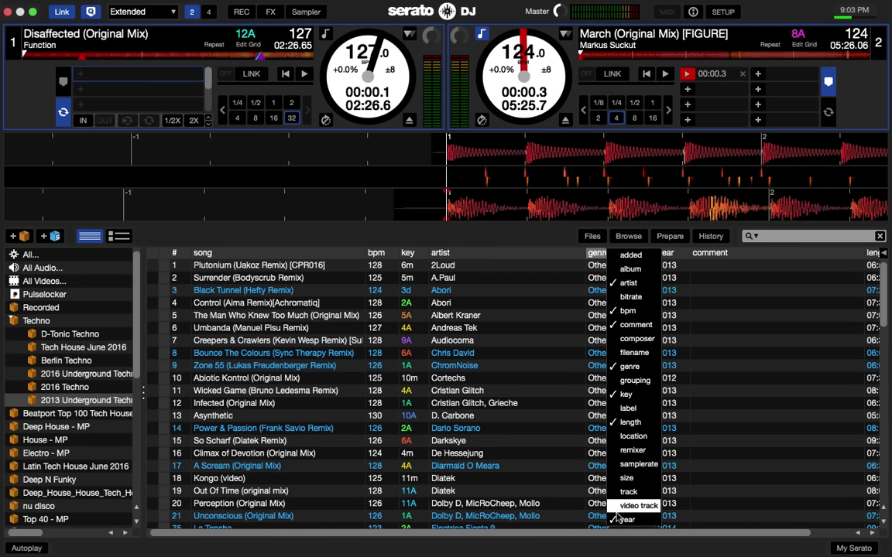
Close the column list and keep all tracks, including Plutonium, selected
left_click(545, 348)
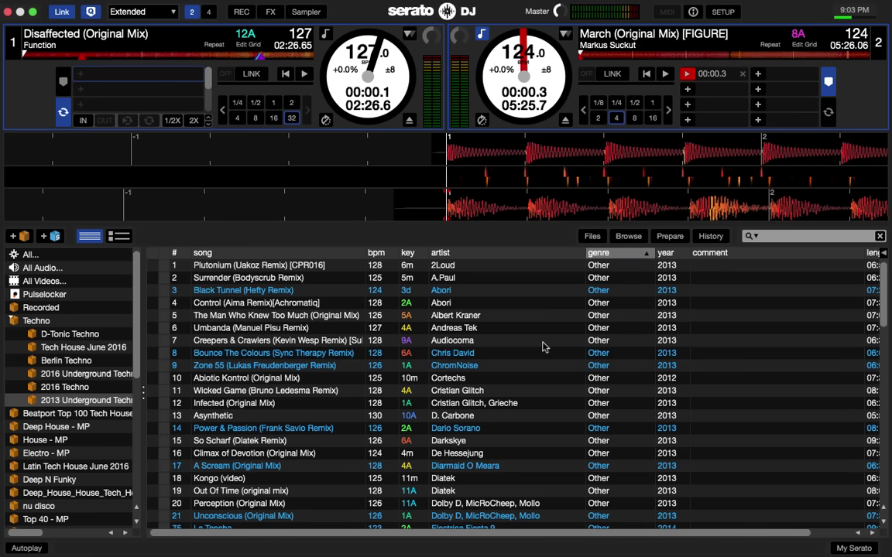
scroll(617, 374, "down", 5)
scroll(617, 375, "down", 8)
scroll(618, 375, "up", 15)
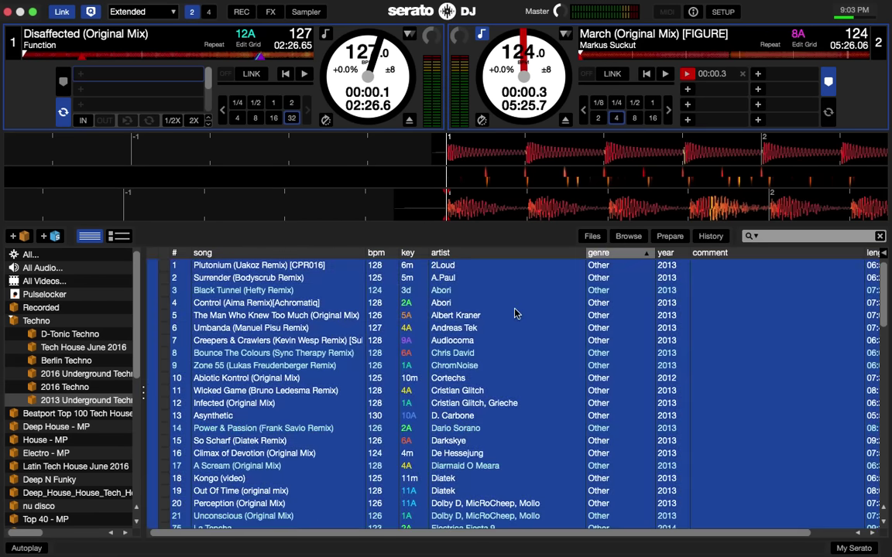
right_click(617, 257)
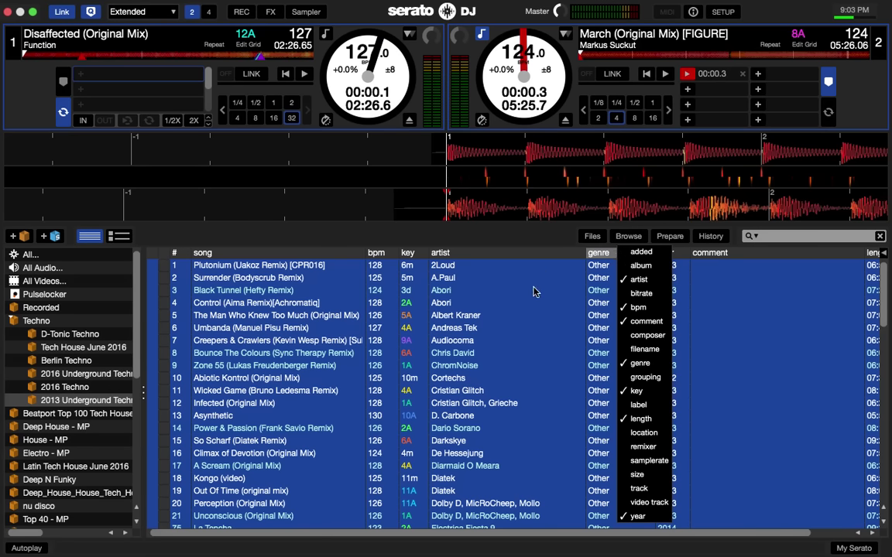
left_click(505, 272)
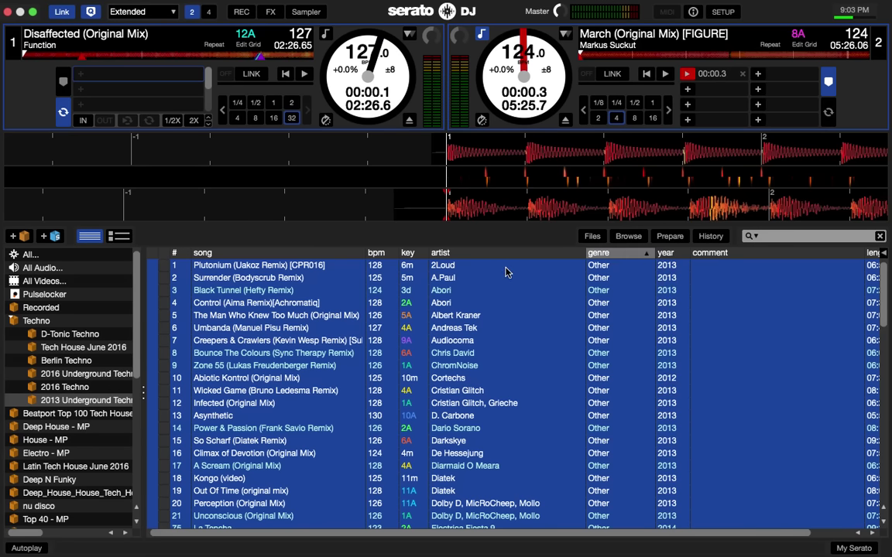
left_click(603, 267, "super")
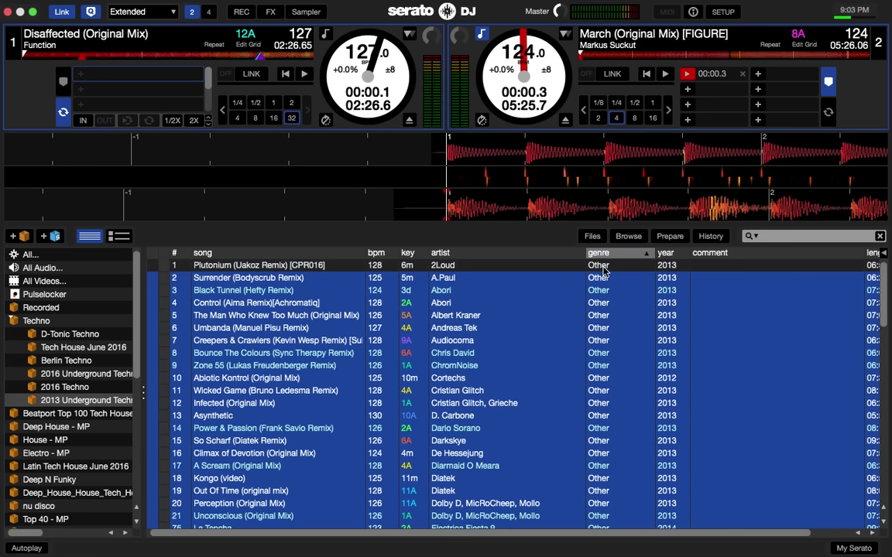
left_click(603, 267, "super")
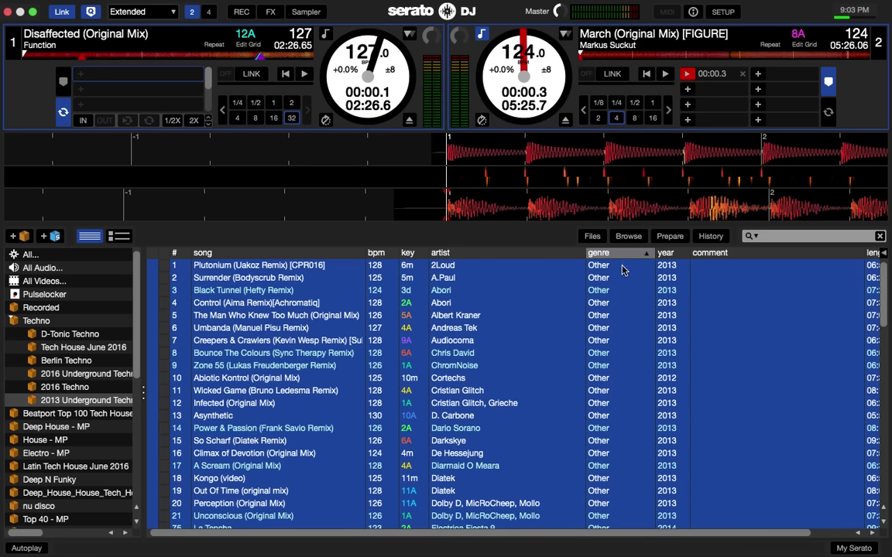
Change the genre of all 87 selected tracks to techno and confirm the tag edit
double_click(621, 267)
type("techno")
key("Return")
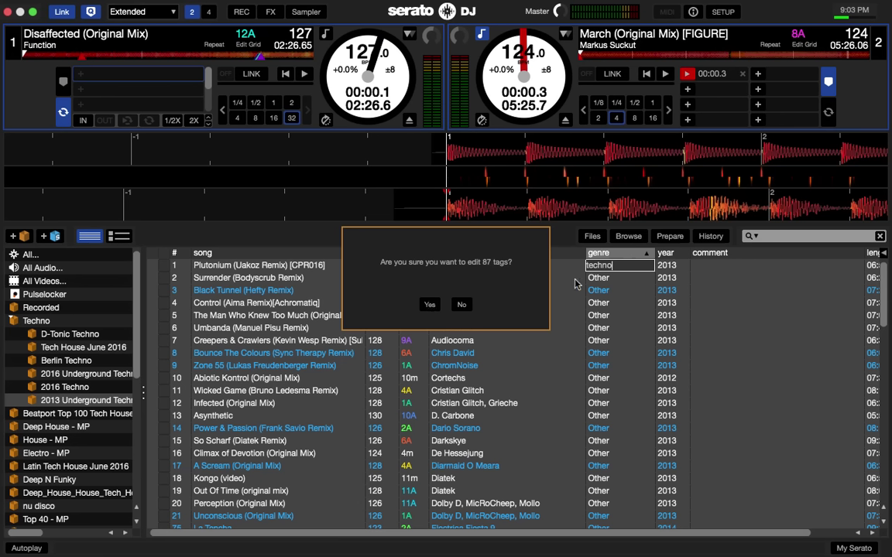
left_click(430, 305)
left_click(428, 307)
scroll(574, 403, "down", 5)
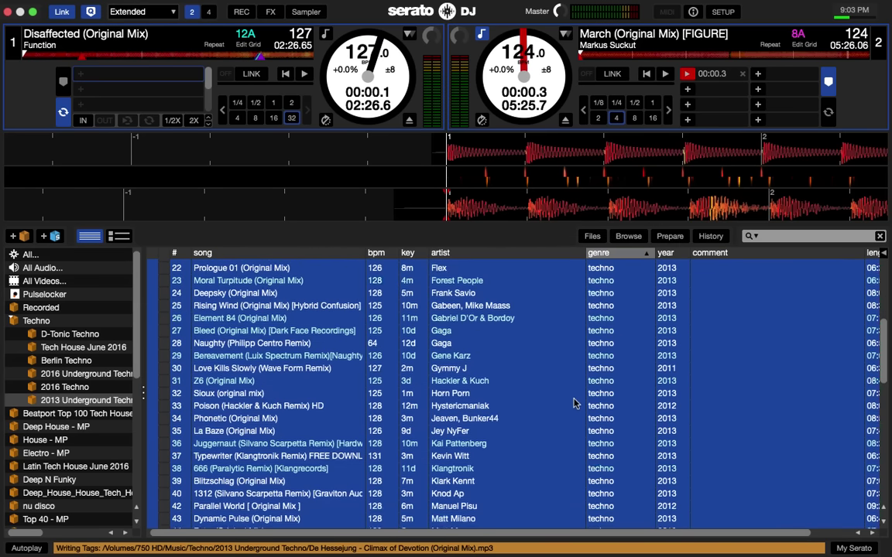
scroll(574, 402, "down", 15)
scroll(573, 403, "up", 20)
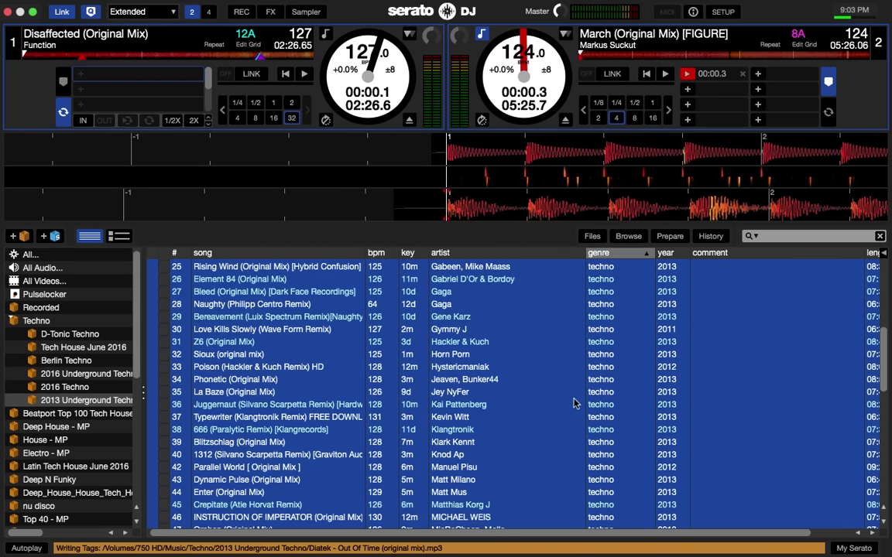
Sort the tracks by year with the oldest first
left_click(667, 254)
left_click(668, 254)
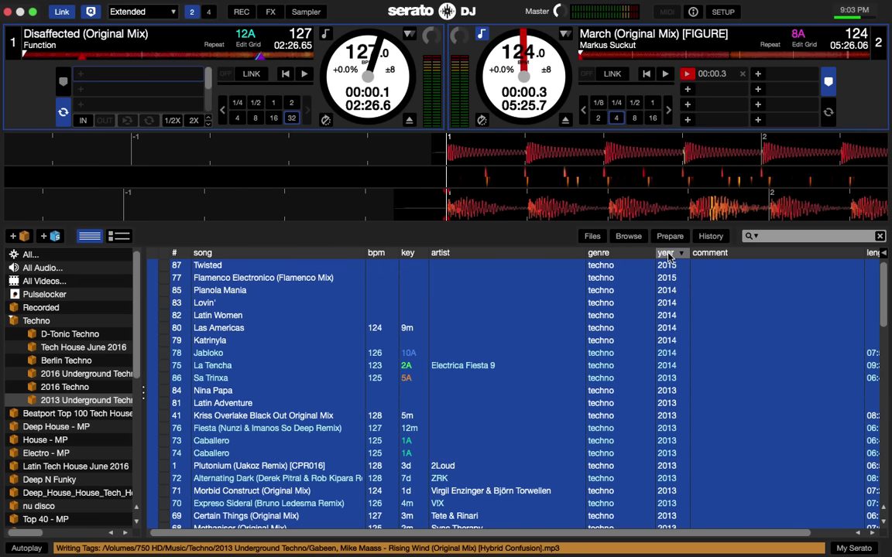
left_click(667, 253)
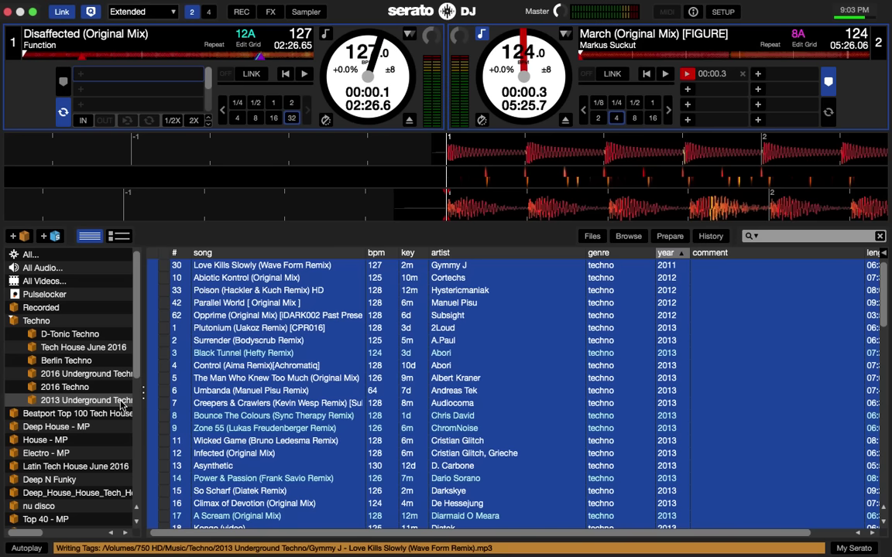
Load Pianola Mania onto deck 1
scroll(574, 371, "down", 5)
scroll(574, 371, "down", 7)
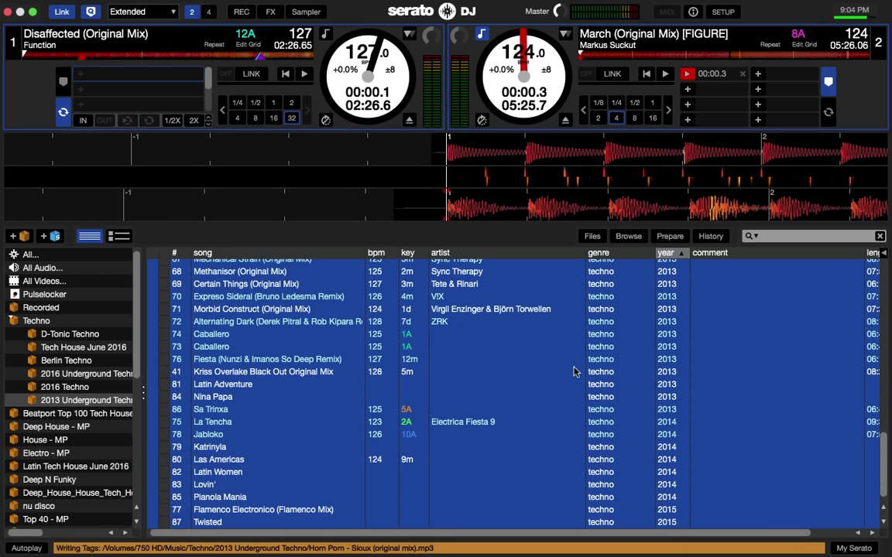
left_click(245, 501)
left_click_drag(245, 501, 370, 90)
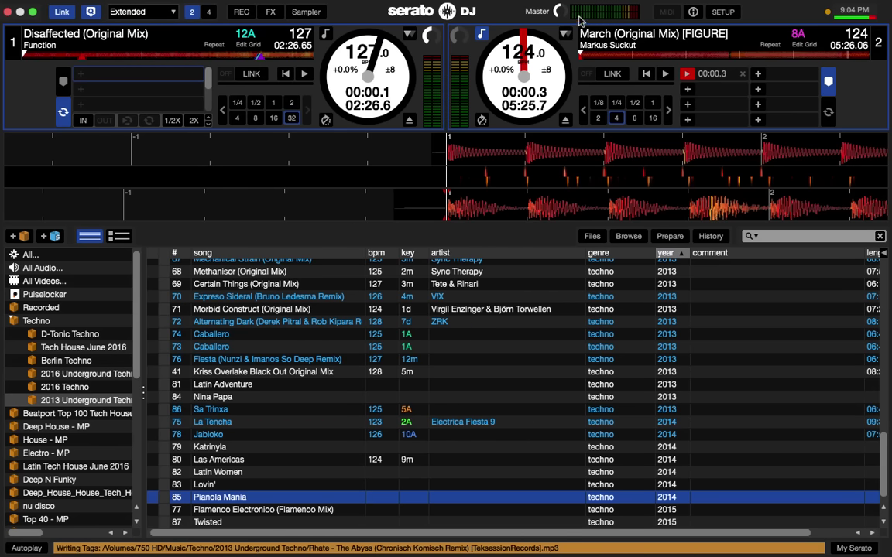
In Setup, leave Playback Keys Use Shift off and disable Use Auto Gain, keeping 92 dB
left_click(721, 13)
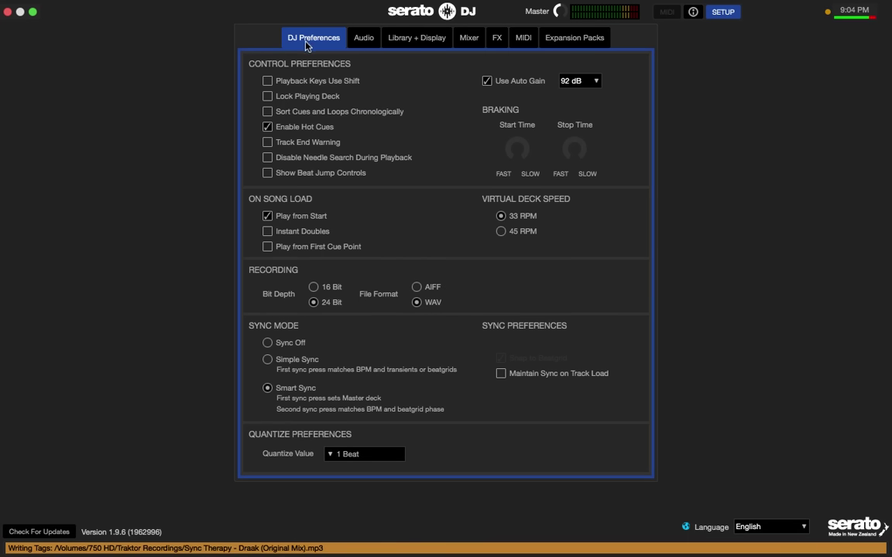
left_click(267, 82)
left_click(267, 82)
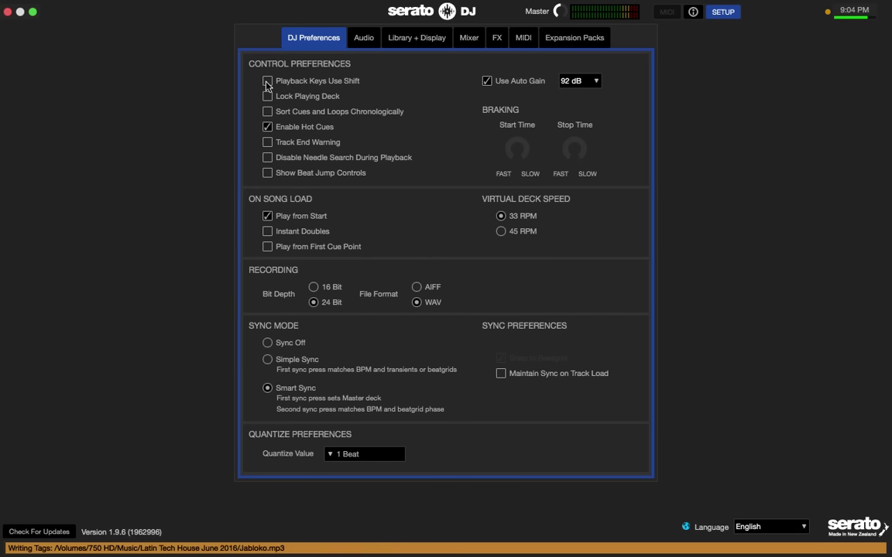
left_click(486, 81)
left_click(591, 81)
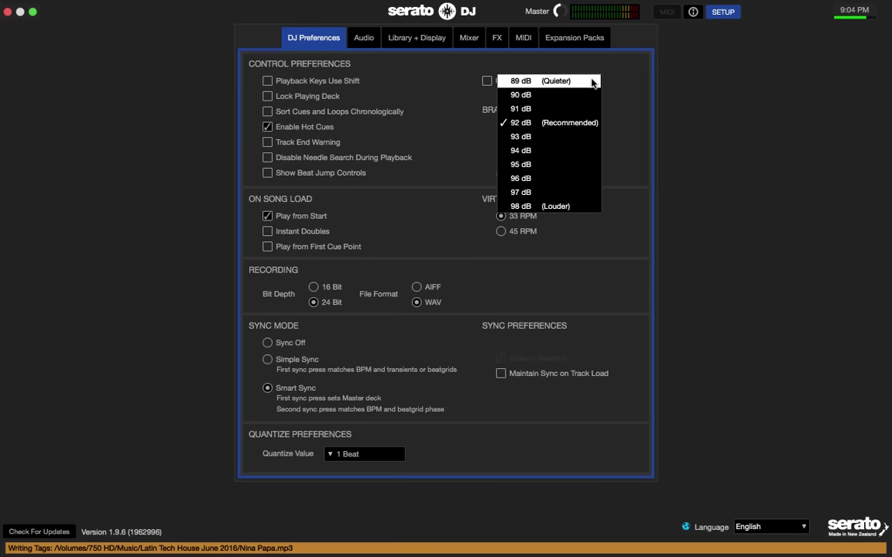
left_click(522, 126)
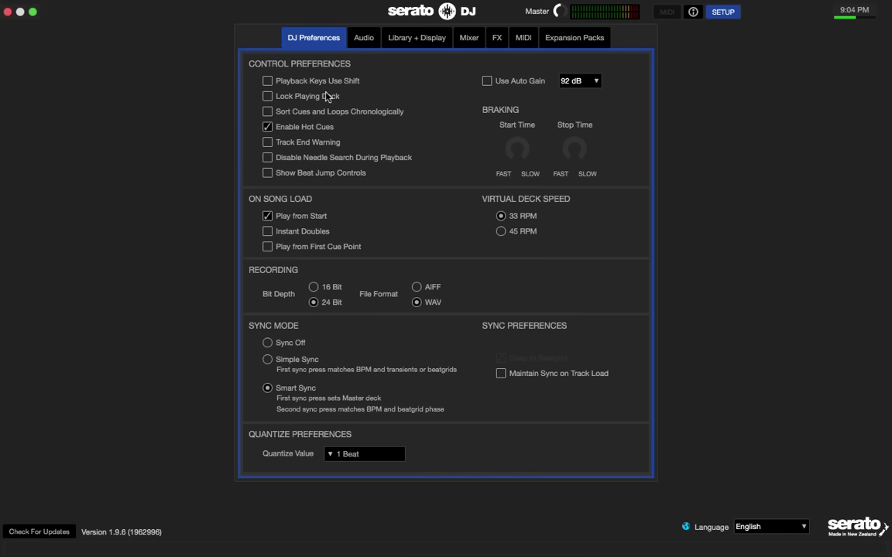
Enable Lock Playing Deck, Track End Warning, Disable Needle Search and Show Beat Jump Controls
left_click(267, 96)
left_click(268, 113)
left_click(267, 112)
left_click(268, 147)
left_click(269, 158)
left_click(268, 173)
Keep 24 bit recording, Smart Sync mode, and sync on when loading a track
left_click(314, 288)
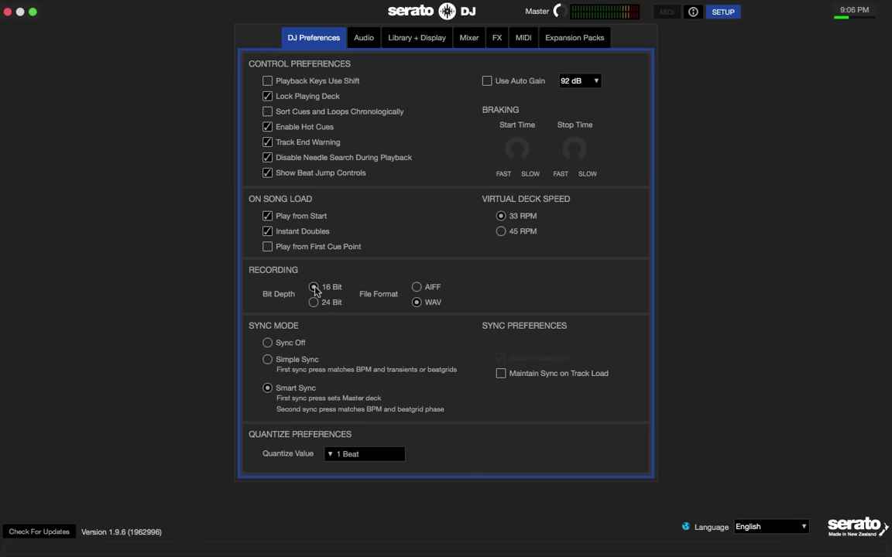
left_click(314, 303)
left_click(268, 345)
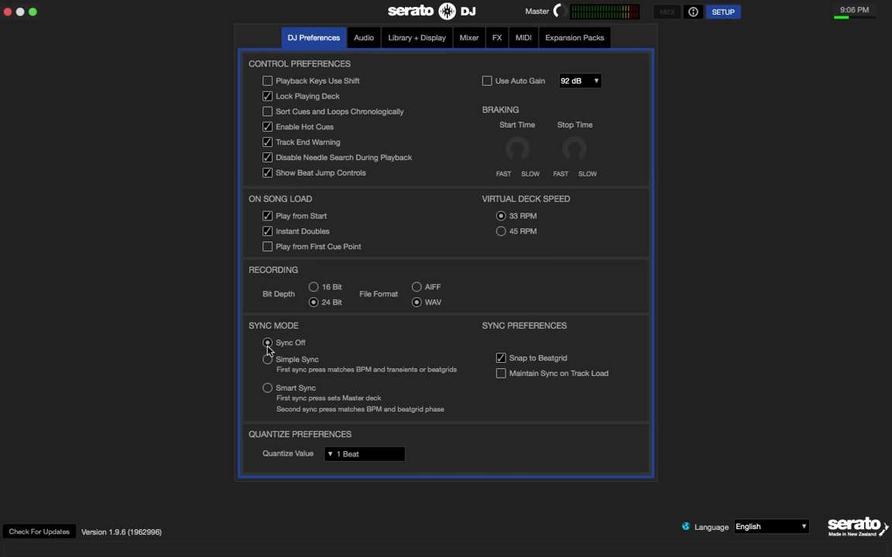
left_click(268, 363)
left_click(267, 389)
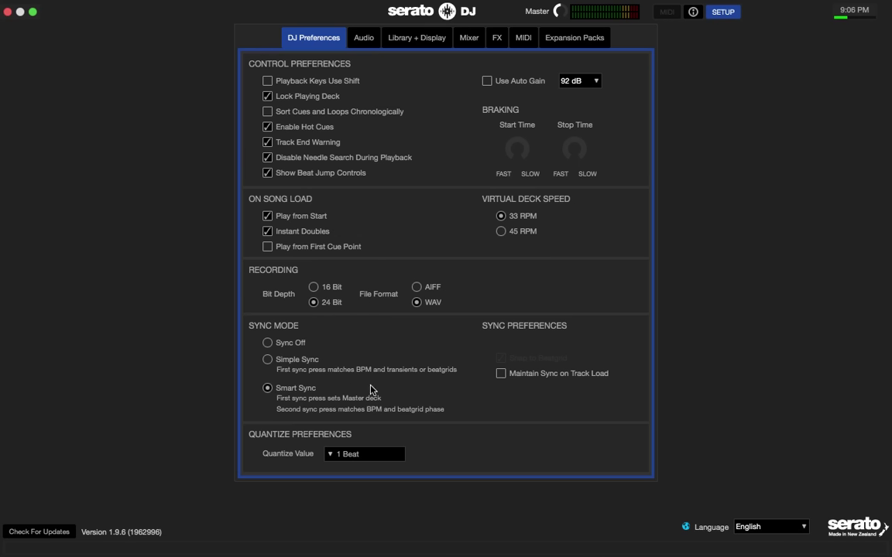
left_click(500, 376)
Keep the quantize value at 1 Beat and bring up the Audio latency settings
left_click(332, 455)
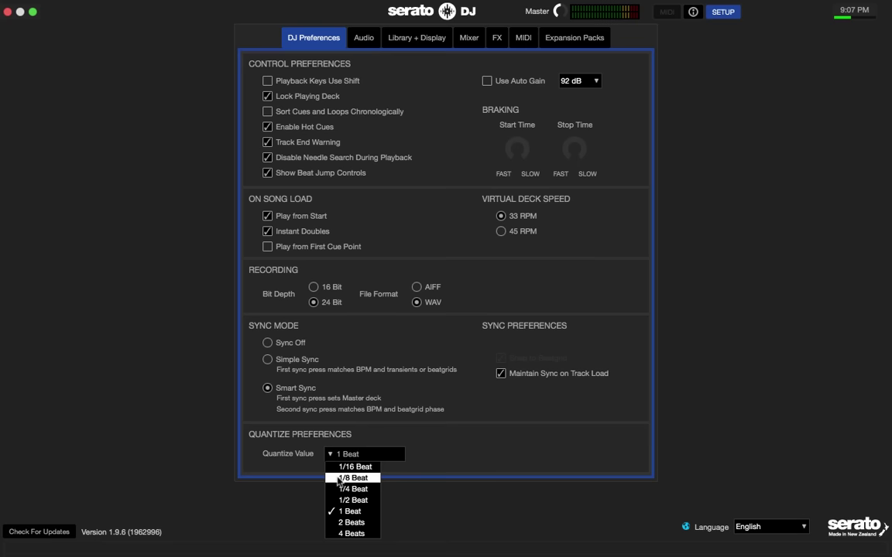
left_click(341, 511)
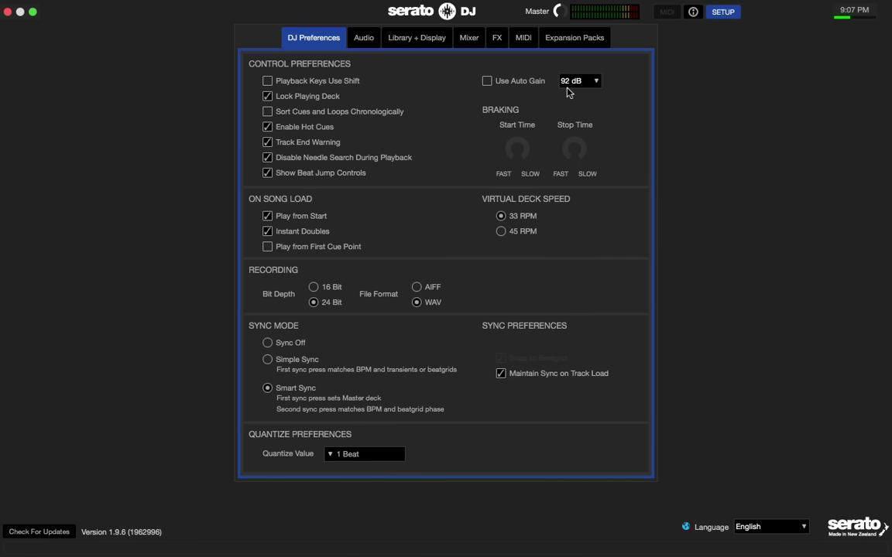
left_click(368, 38)
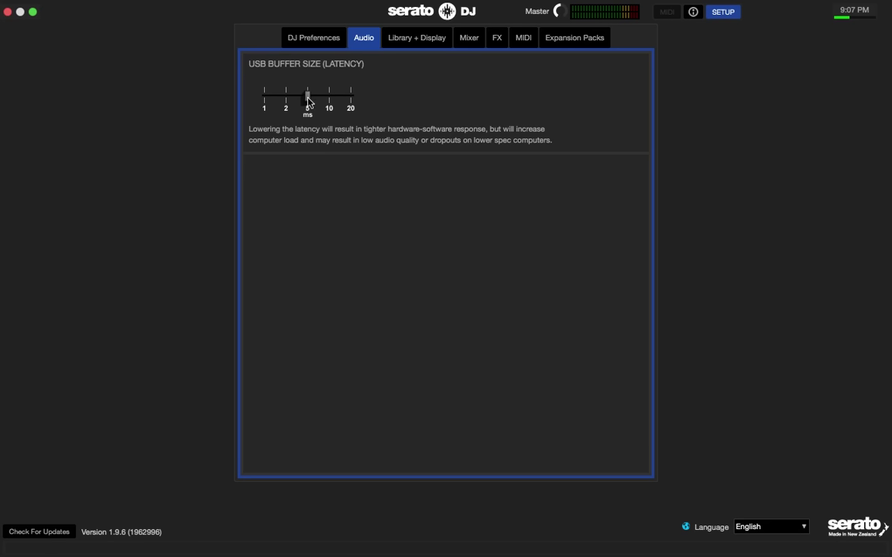
mouse_move(308, 100)
left_mouse_down()
mouse_move(349, 101)
mouse_move(314, 103)
left_mouse_up()
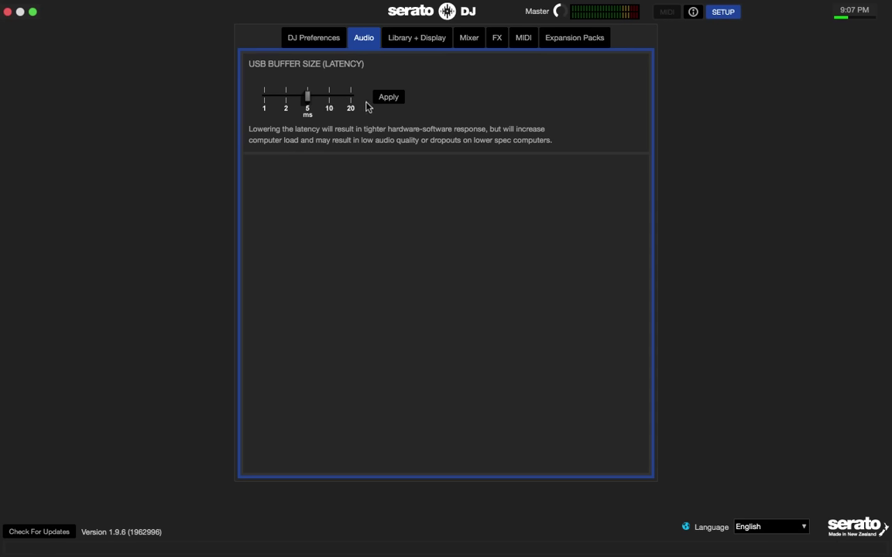
Hide iTunes and Pulselocker, stop usage data, and enable centering, tempo matching and EQ-coloured waveforms
left_click(424, 38)
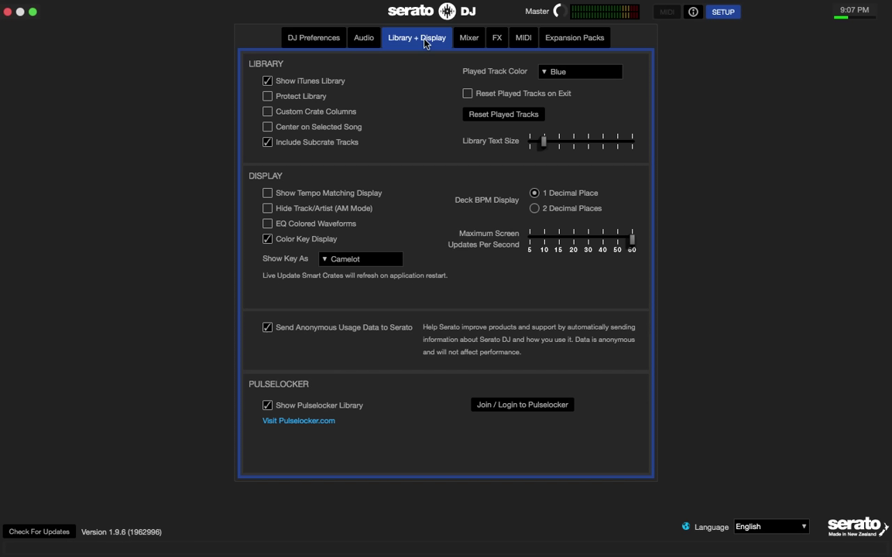
left_click(267, 82)
left_click(267, 127)
left_click(550, 72)
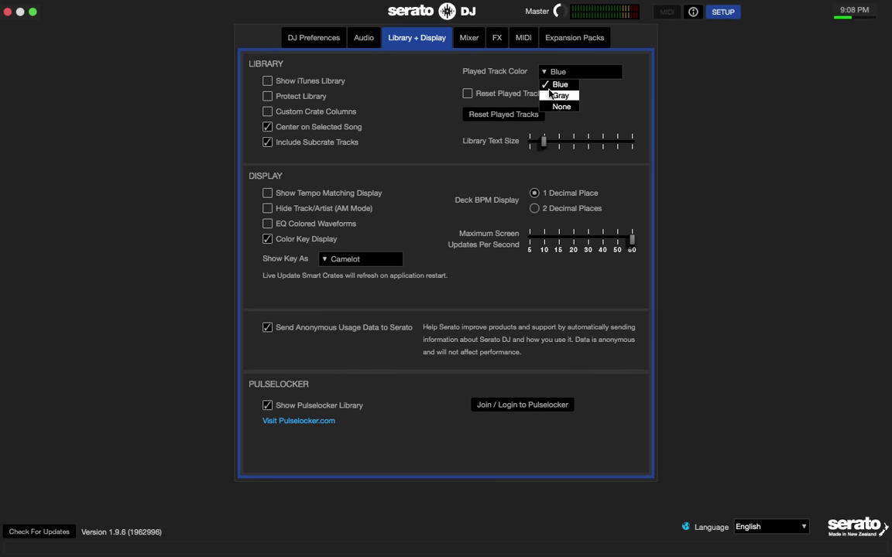
left_click(552, 85)
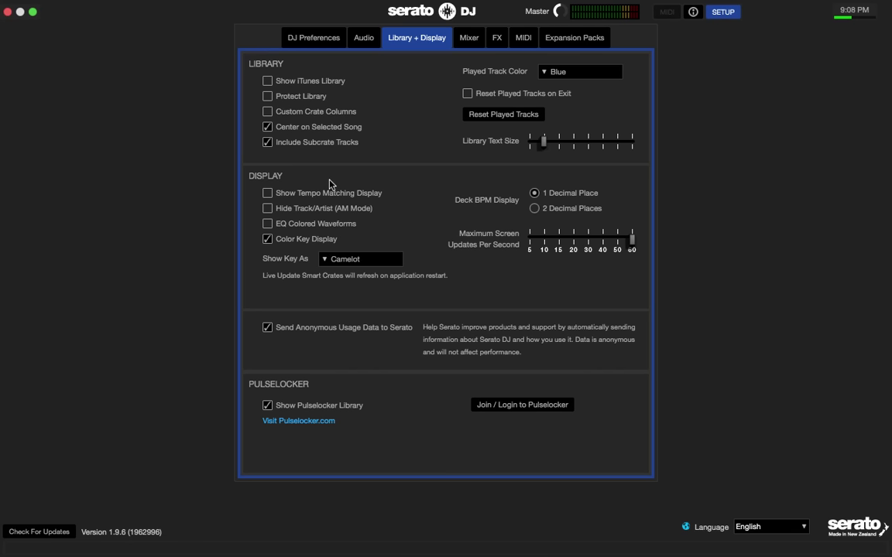
left_click(268, 193)
left_click(268, 224)
left_click(267, 328)
left_click(267, 406)
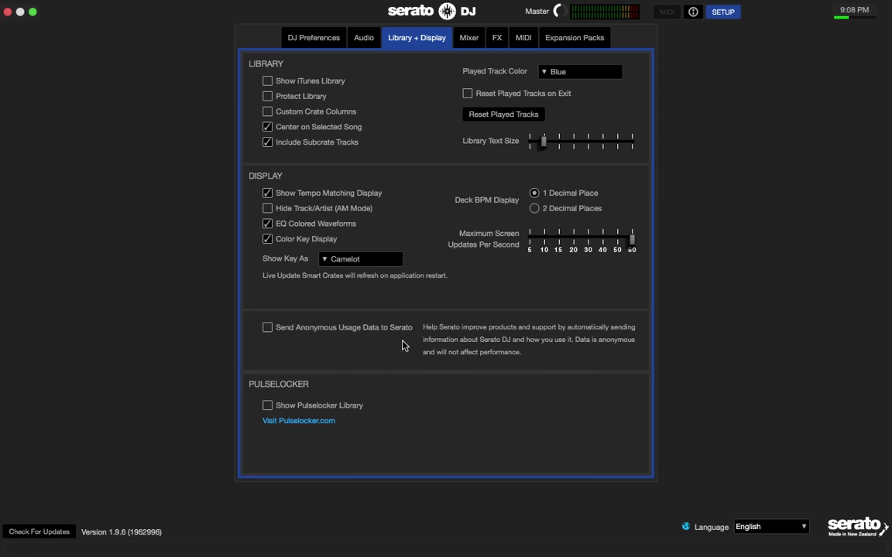
Set the Mixer EQ Boost to 12dB
left_click(469, 36)
left_click(351, 85)
left_click(329, 97)
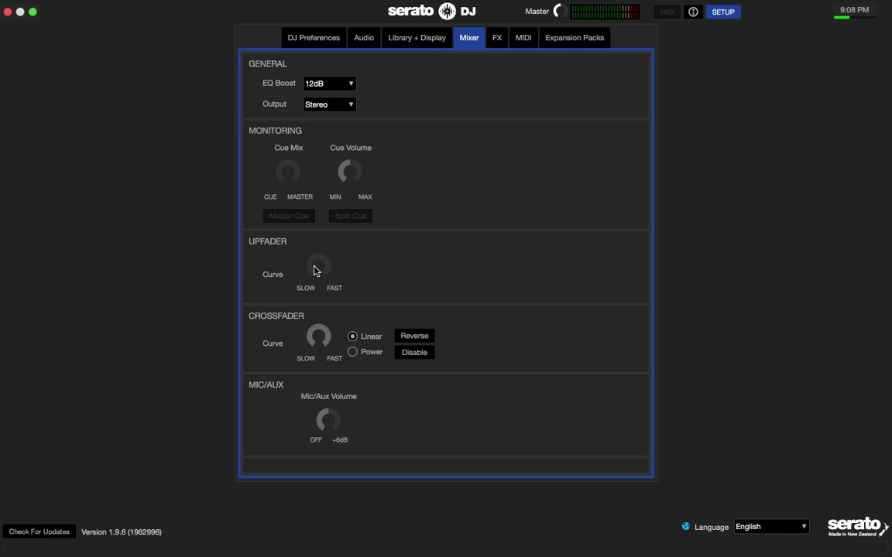
Turn the Upfader Curve knob all the way to FAST, then show the FX preferences
left_click_drag(313, 268, 275, 24)
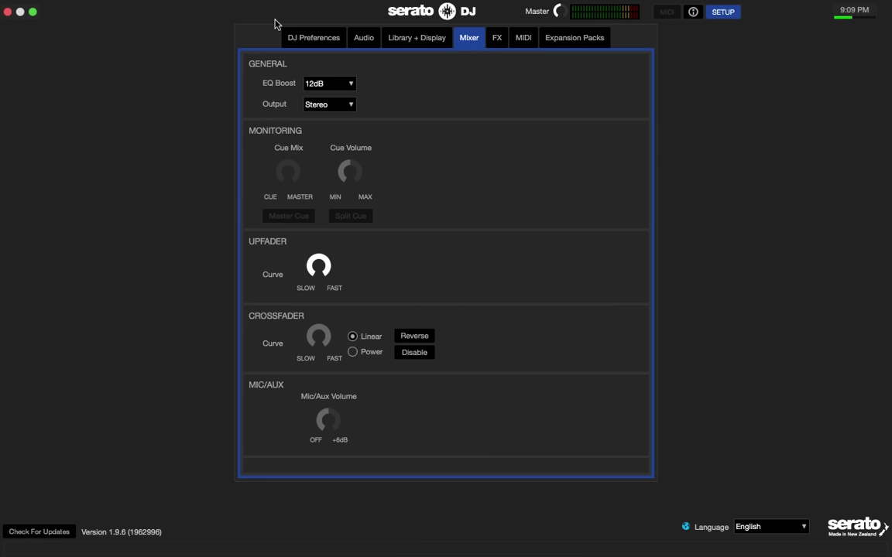
left_click_drag(275, 24, 282, 374)
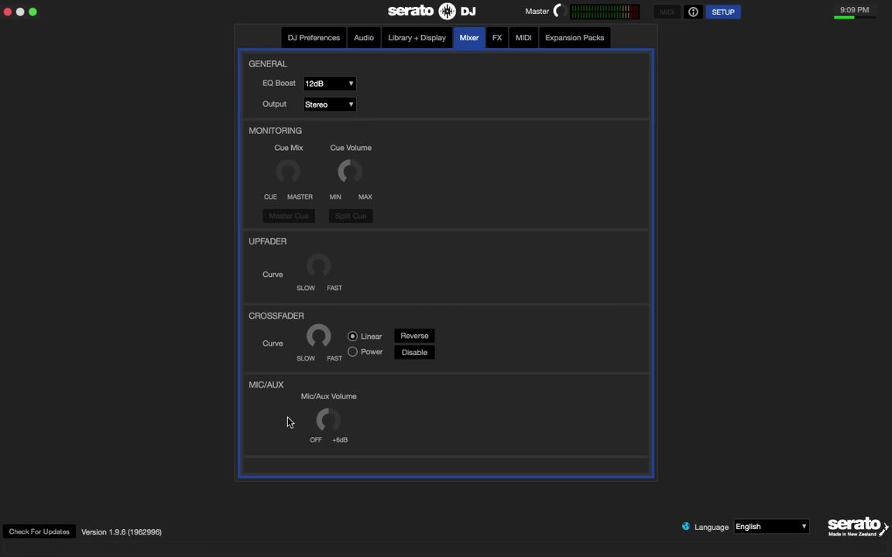
left_click(498, 39)
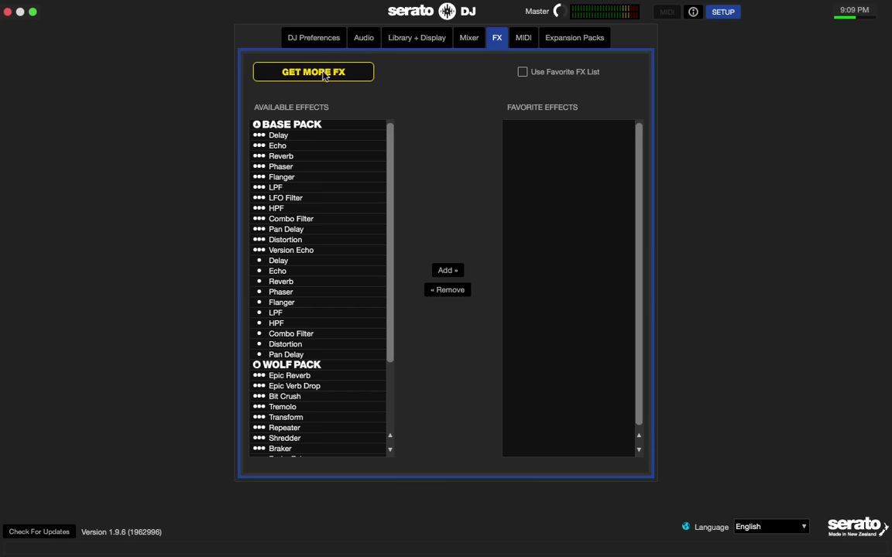
Add Echo, Reverb and Version Echo to the favourite effects list
scroll(332, 255, "down", 3)
scroll(332, 255, "up", 1)
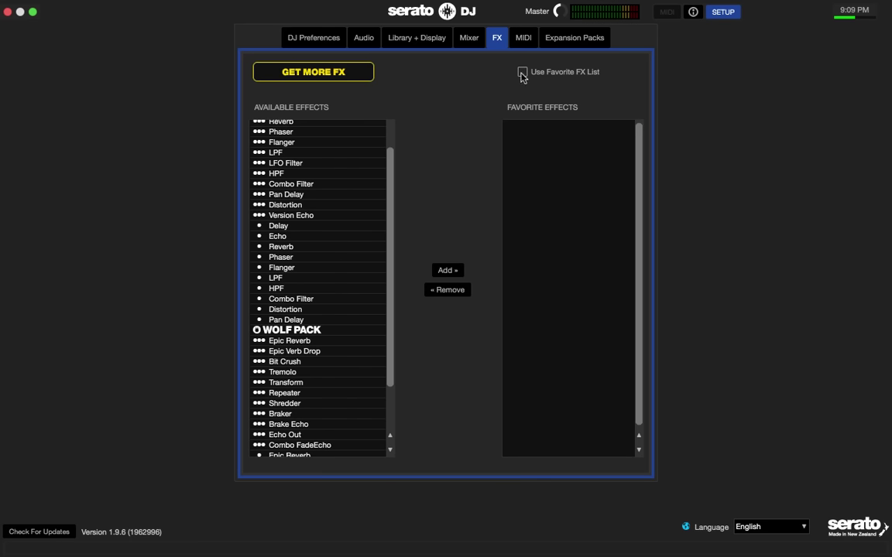
scroll(316, 228, "up", 2)
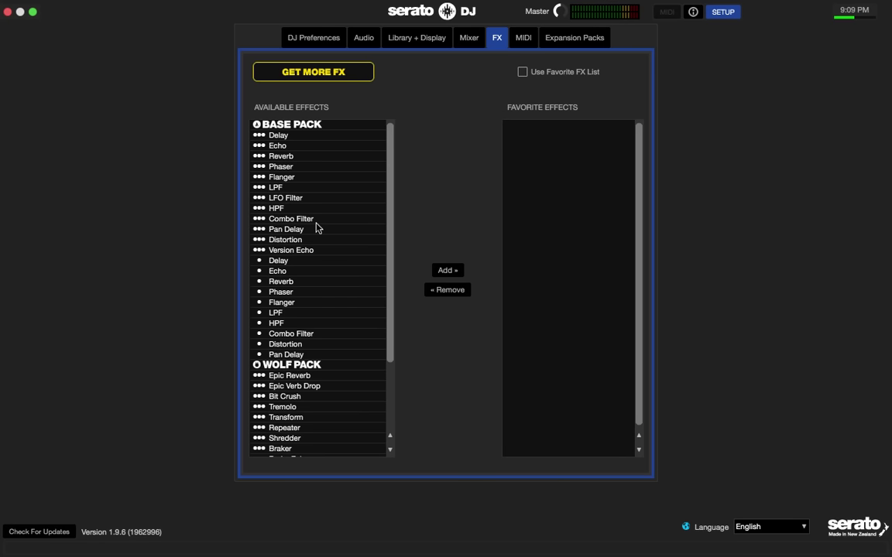
left_click(298, 146)
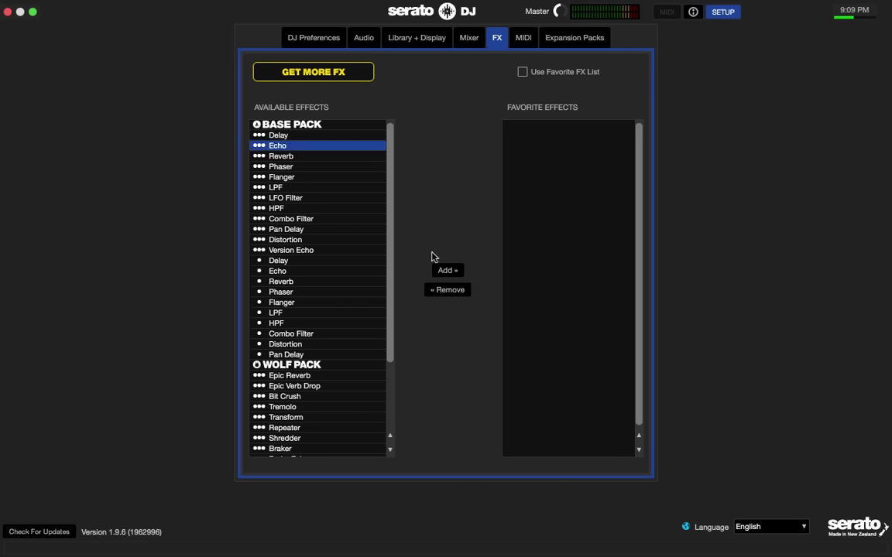
left_click(447, 271)
left_click(302, 158)
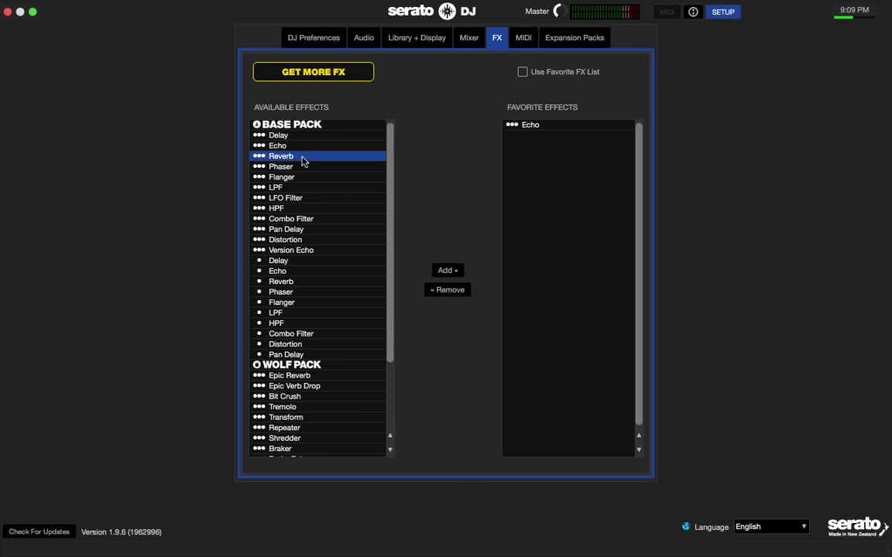
left_click(446, 271)
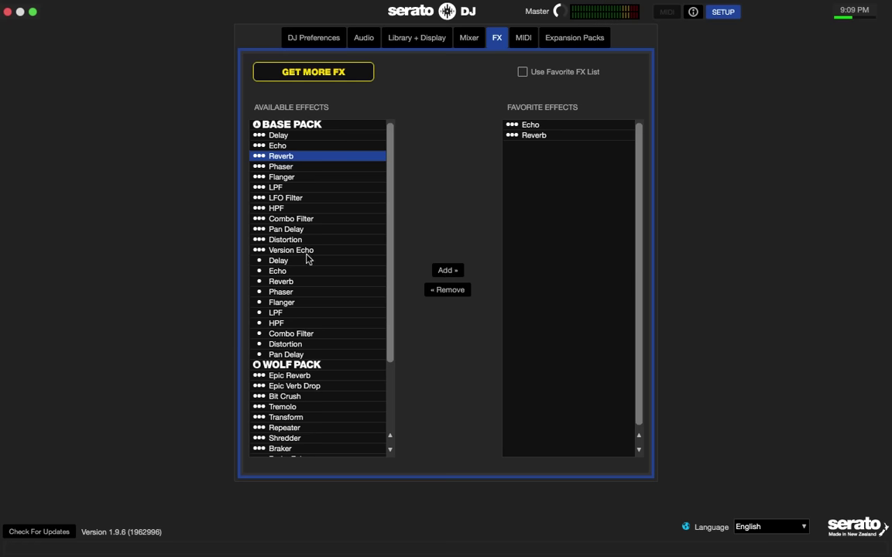
left_click(291, 252)
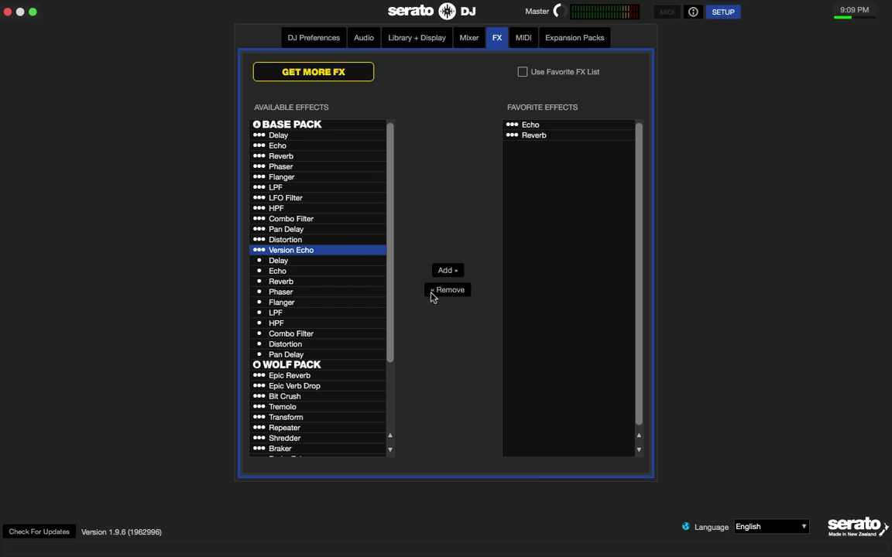
left_click(441, 271)
Add Repeater, Brake Echo, Echo Out and Combo FadeEcho to favourites, and enable Use Favorite FX List
scroll(371, 250, "down", 5)
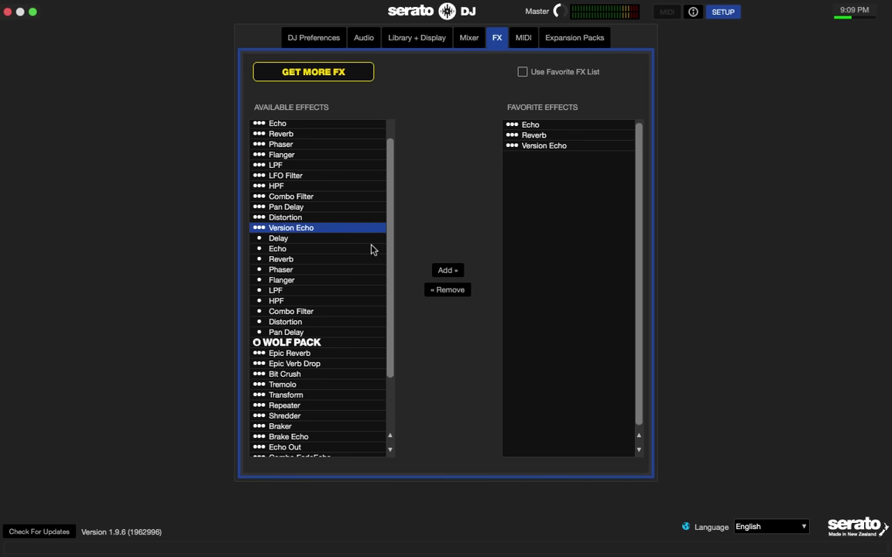
left_click(294, 337)
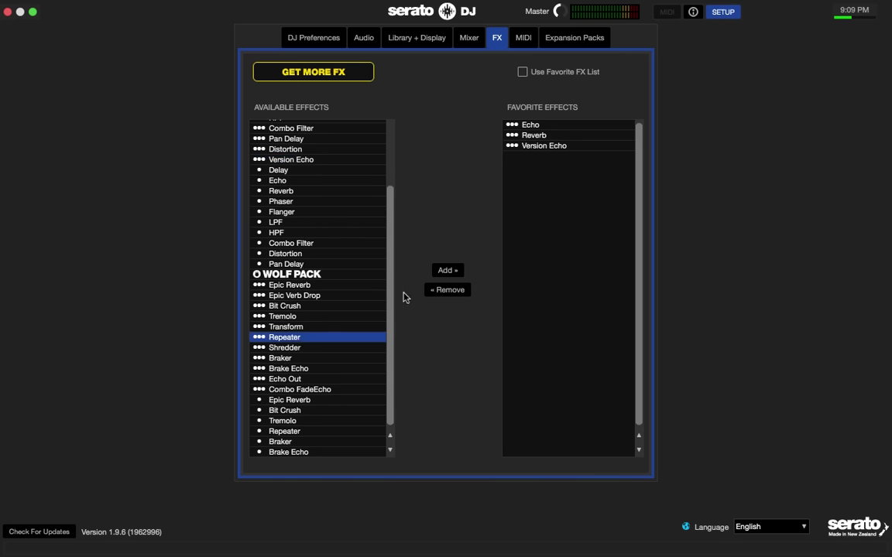
left_click(445, 270)
left_click(281, 369)
left_click(455, 272)
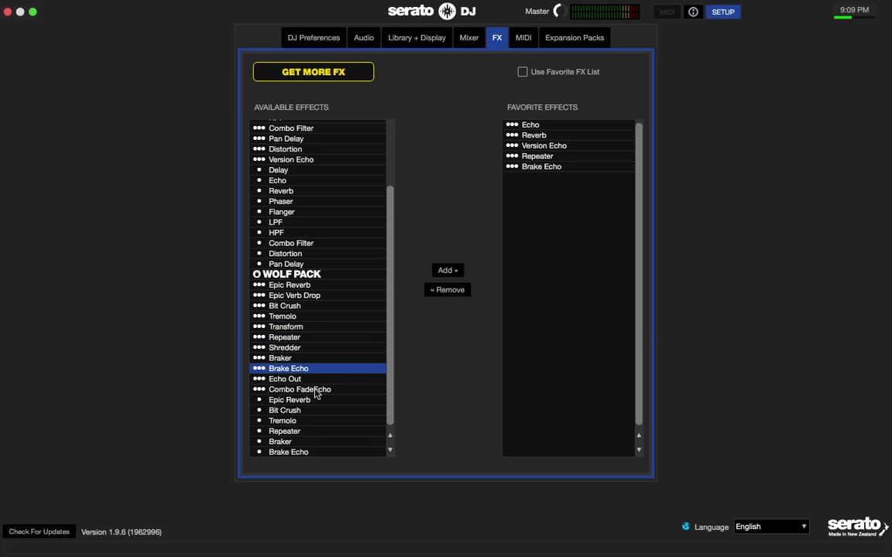
left_click(310, 379)
left_click(446, 271)
left_click(324, 390)
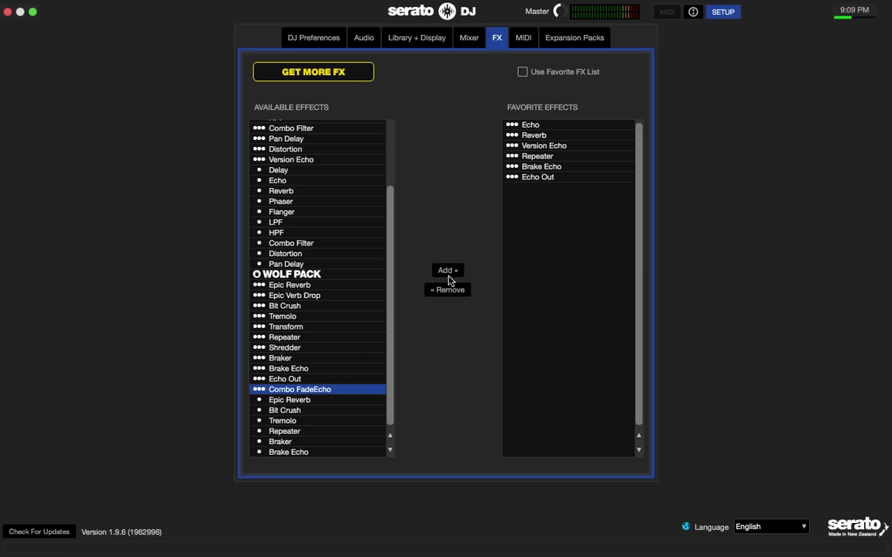
left_click(448, 274)
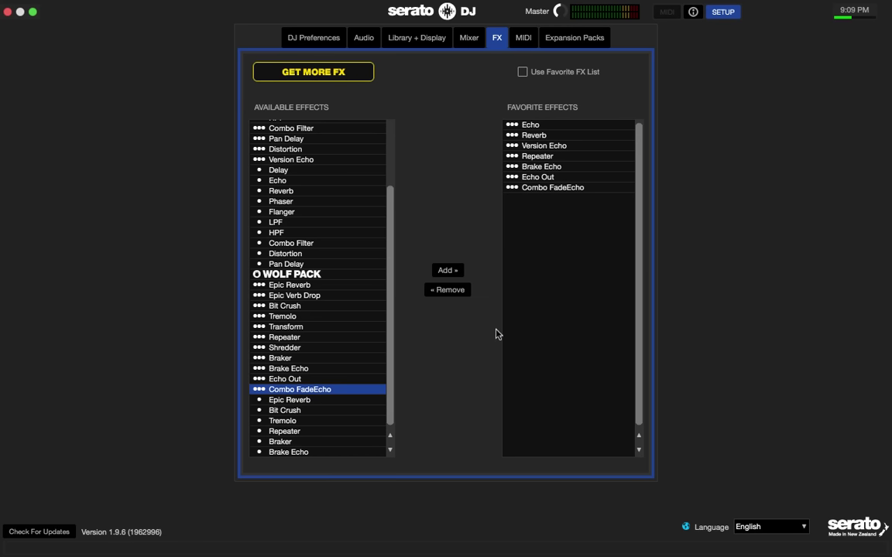
left_click(521, 72)
Check the connected MIDI devices, then bring up the Expansion Packs list
left_click(524, 38)
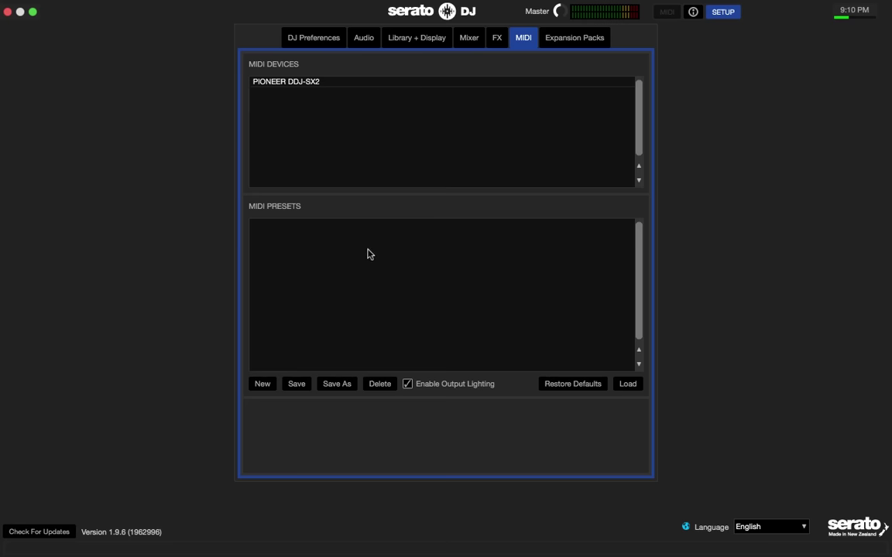
left_click(573, 40)
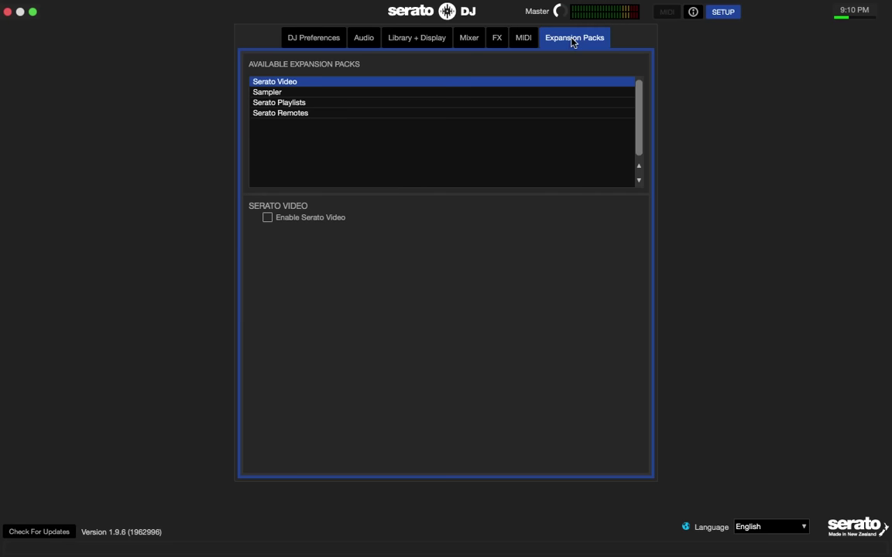
Enable Serato Video, look over the Sampler, Serato Playlists and Serato Remotes packs, then close Setup
left_click(268, 217)
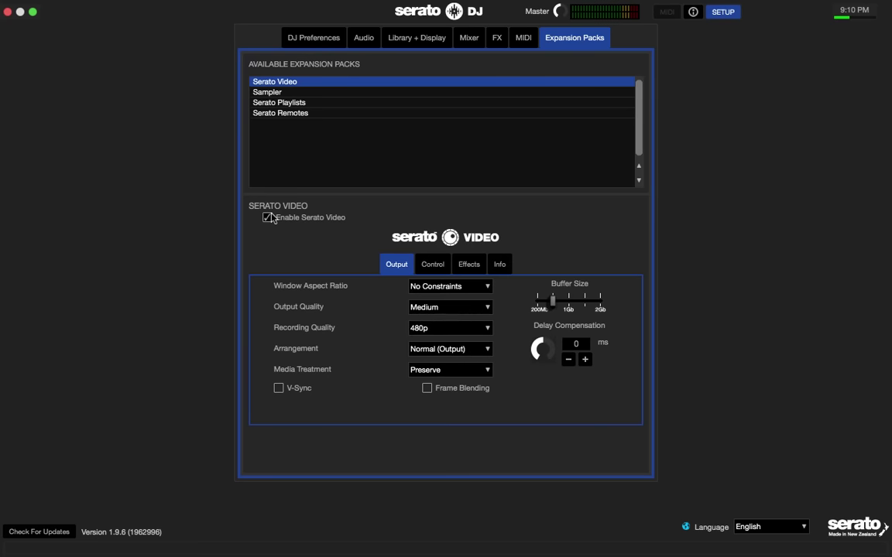
left_click(308, 104)
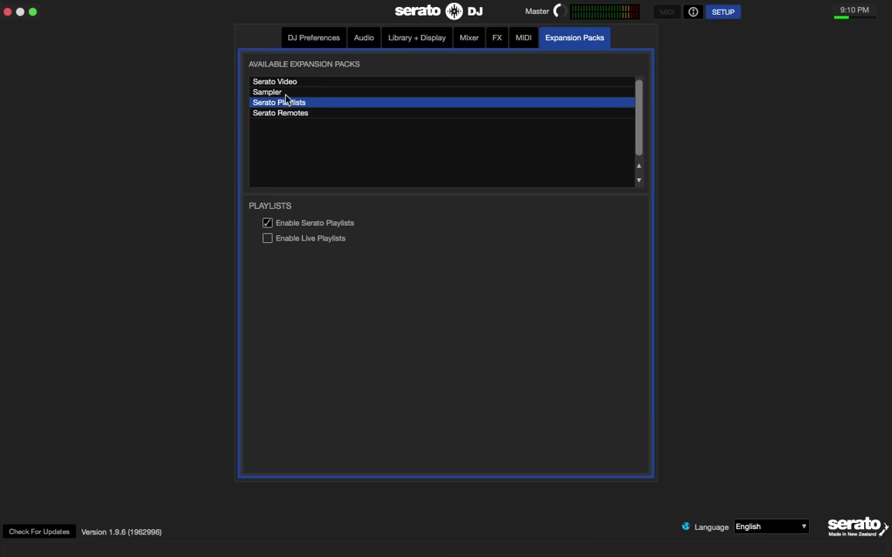
left_click(281, 94)
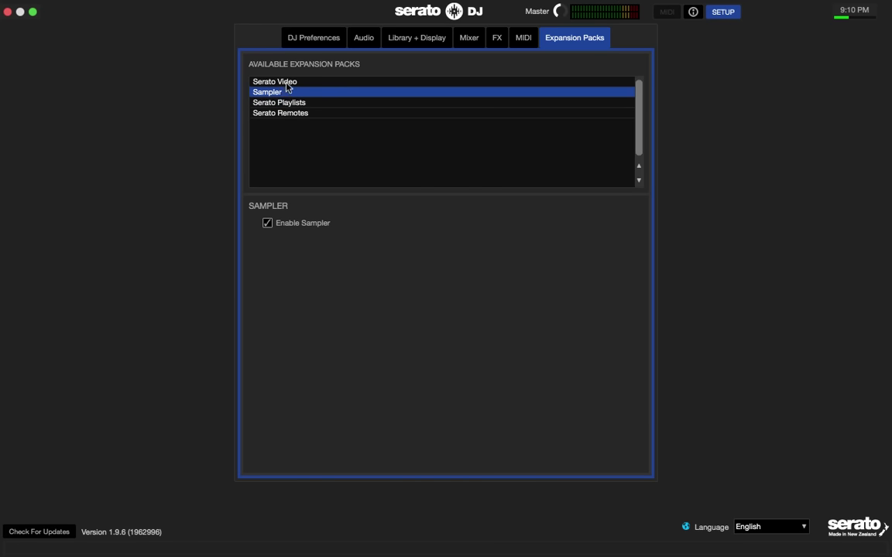
left_click(272, 81)
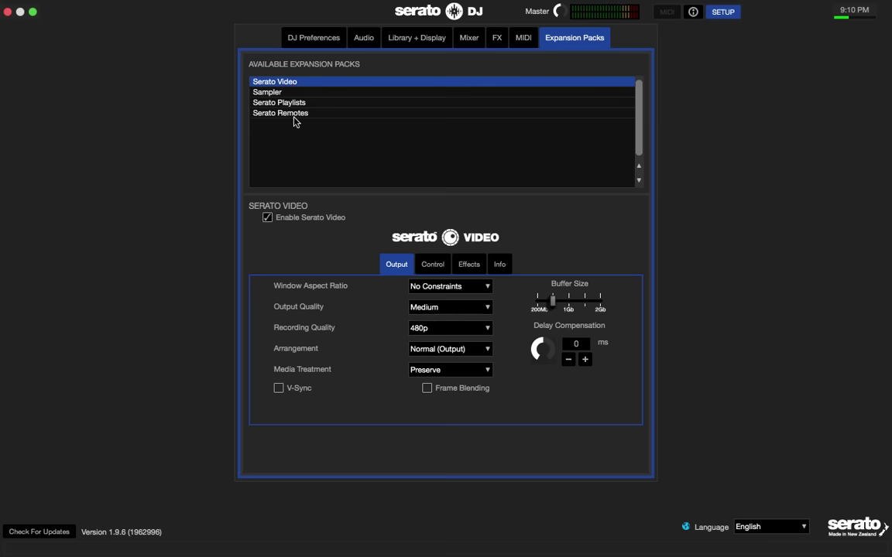
left_click(292, 115)
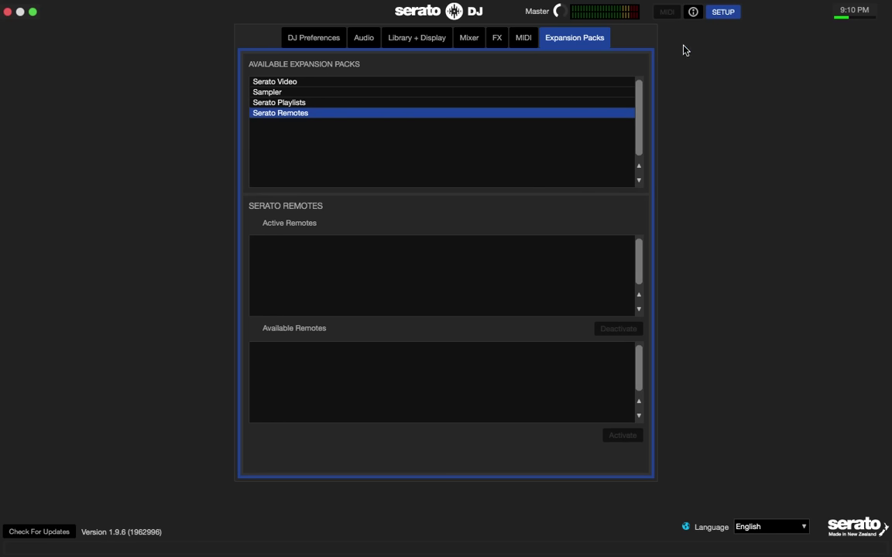
left_click(729, 14)
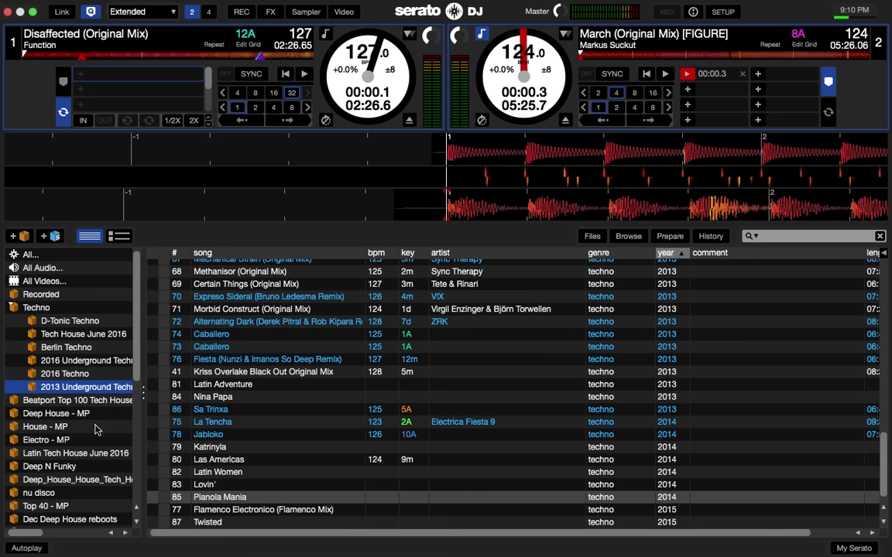
Load Campana (Gary Beck Remix) from the Berlin Techno crate onto deck 1
scroll(90, 396, "right", 1)
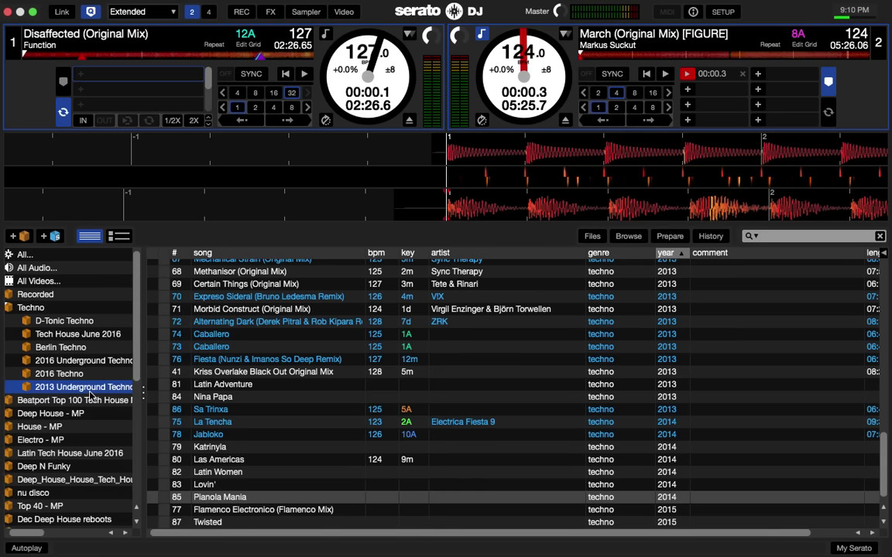
left_click(90, 349)
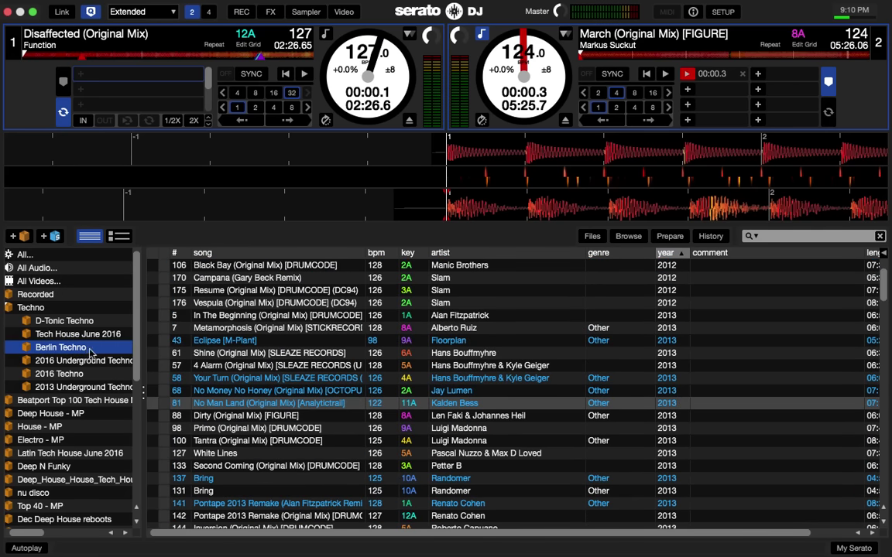
left_click(260, 280)
scroll(260, 284, "up", 2)
left_click_drag(259, 284, 368, 91)
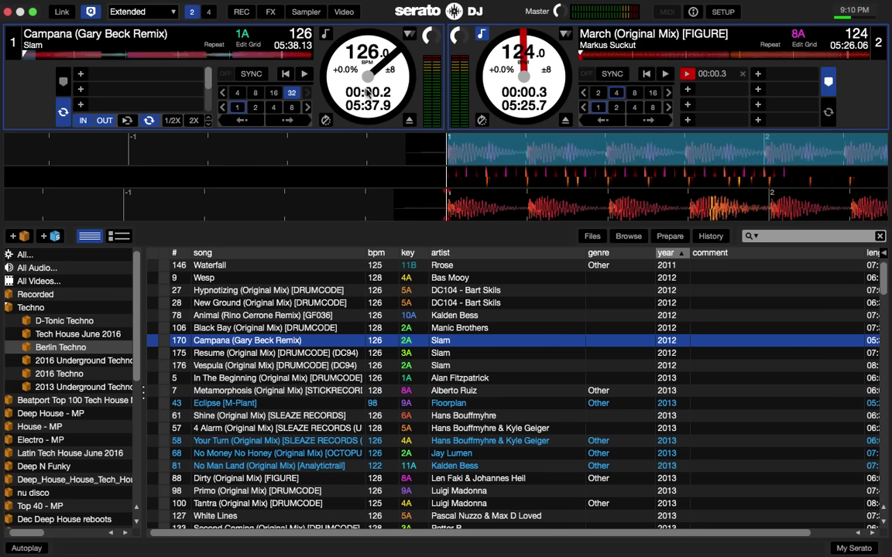
Play deck 1, shorten its auto-loop to 8 beats, and load Your Turn onto deck 2
key("w")
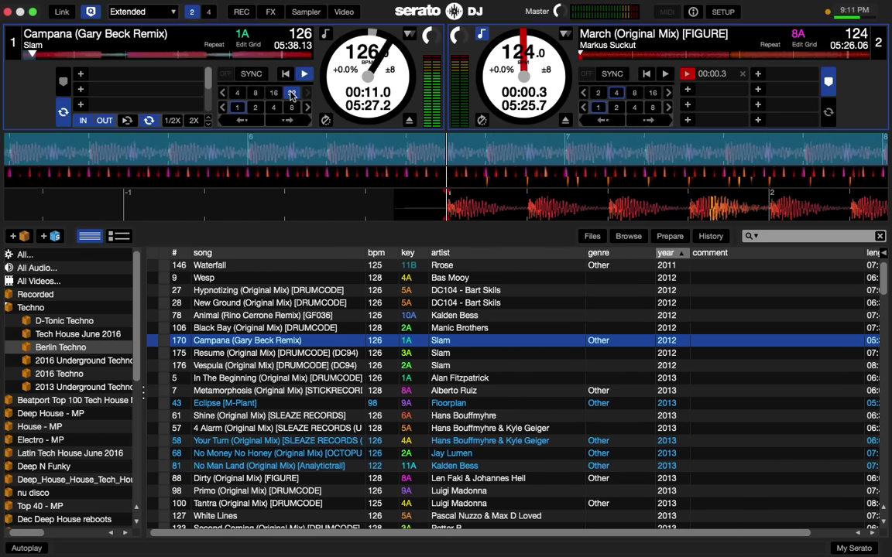
key("ctrl+minus")
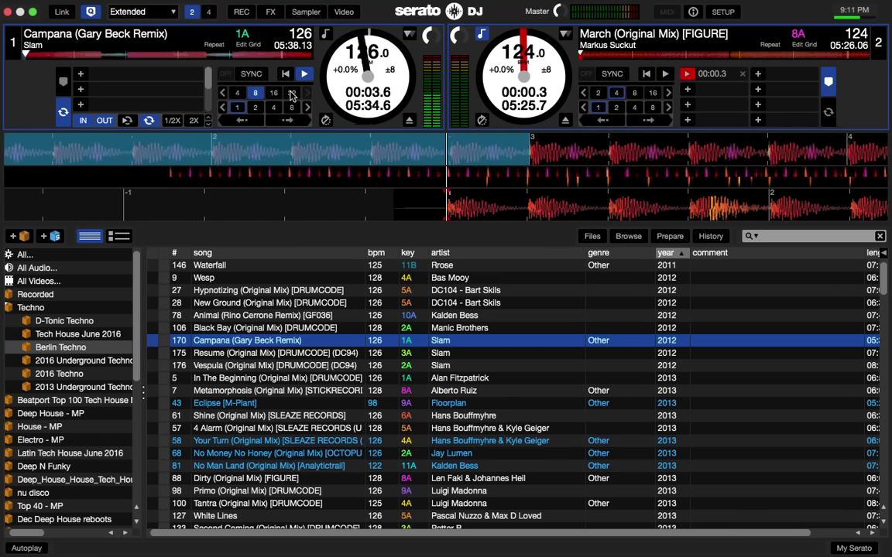
key("ctrl+minus")
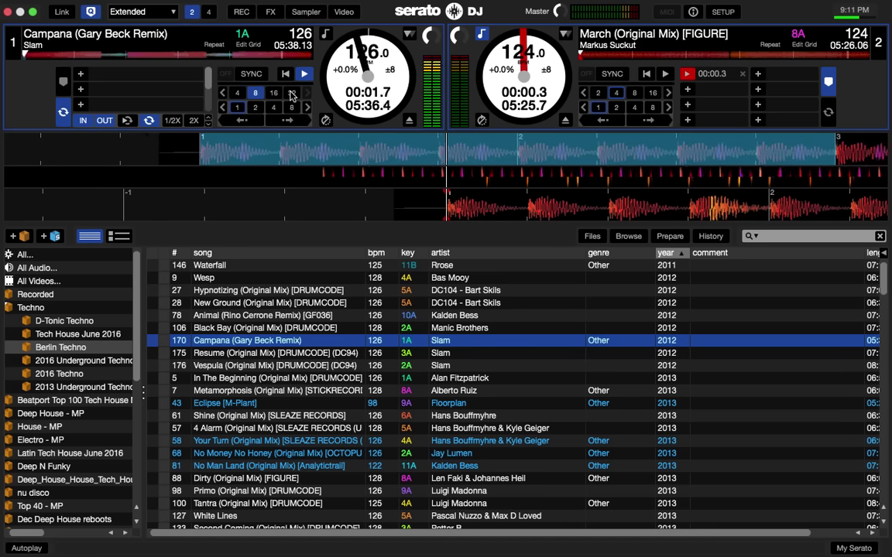
key("Down")
key("Down")
key("Down")
key("Down")
key("Down")
key("Down")
key("Down")
key("Down")
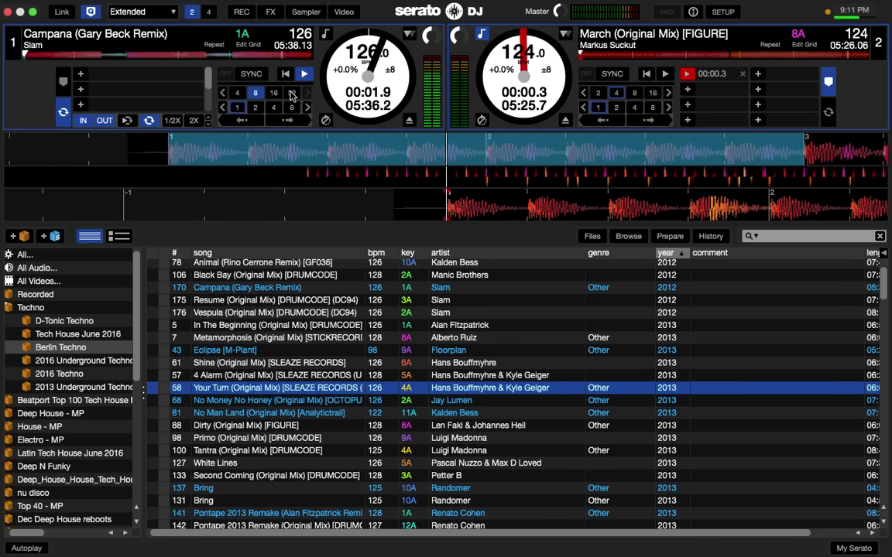
key("shift+Right")
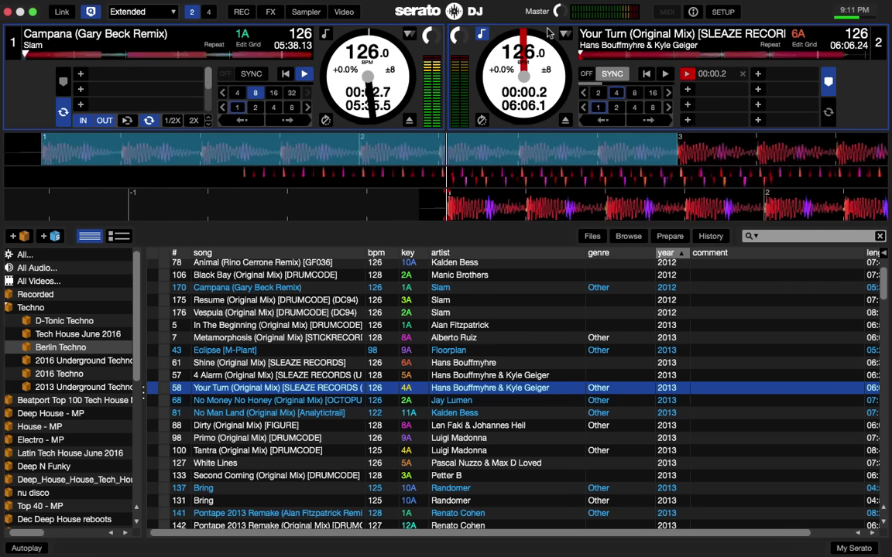
Start Your Turn playing on deck 2, synced with deck 1 at 126 BPM
key("s")
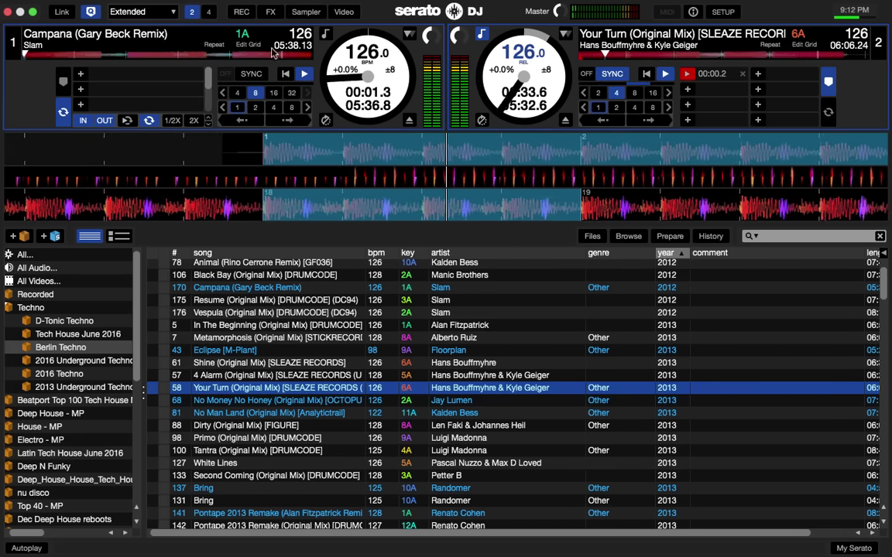
Switch to the four-deck layout and start White Lines playing on deck 3
left_click(208, 12)
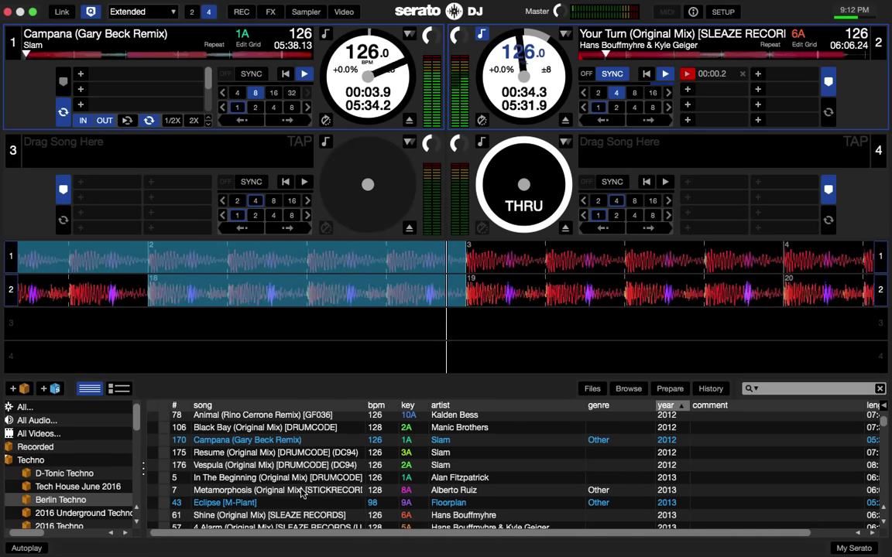
scroll(275, 492, "down", 5)
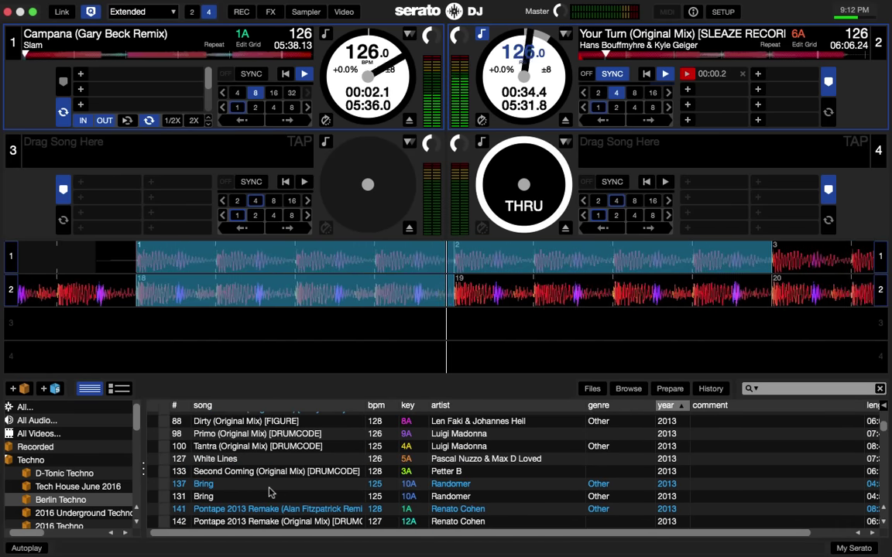
left_click_drag(267, 459, 365, 170)
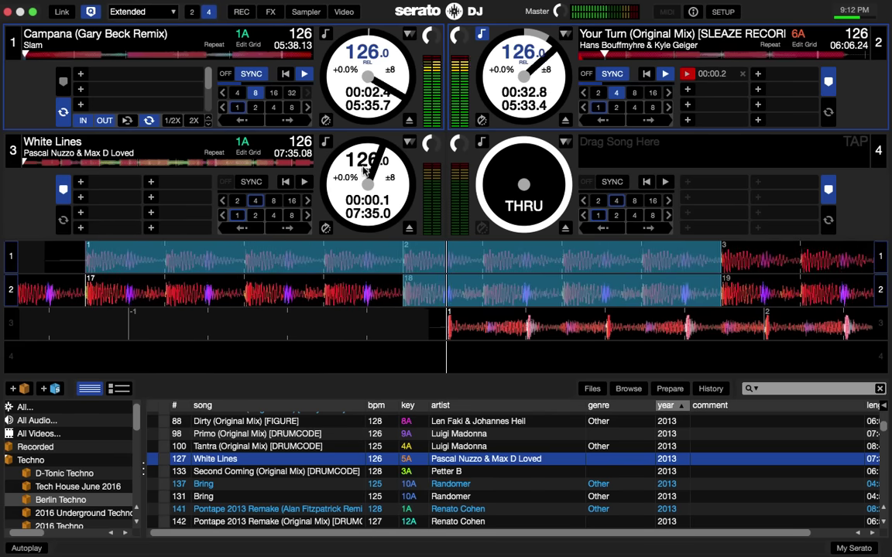
left_click(364, 169)
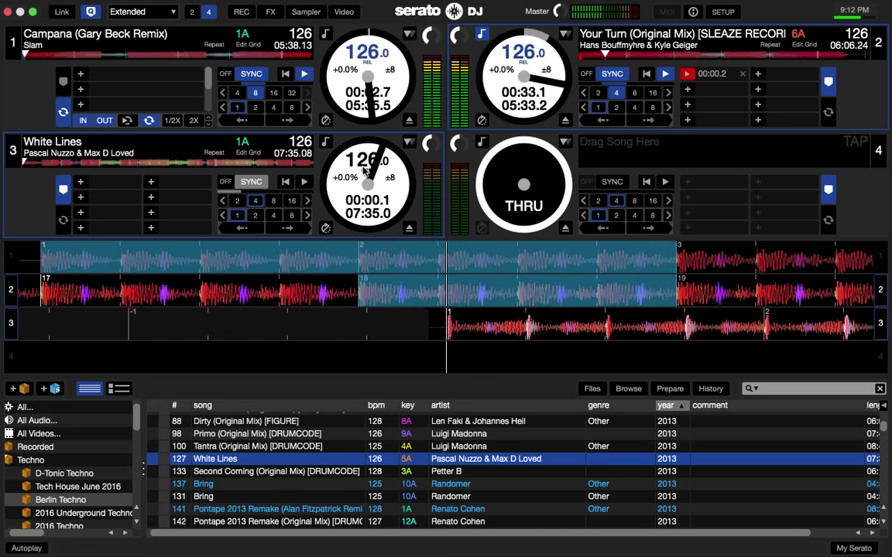
key("space")
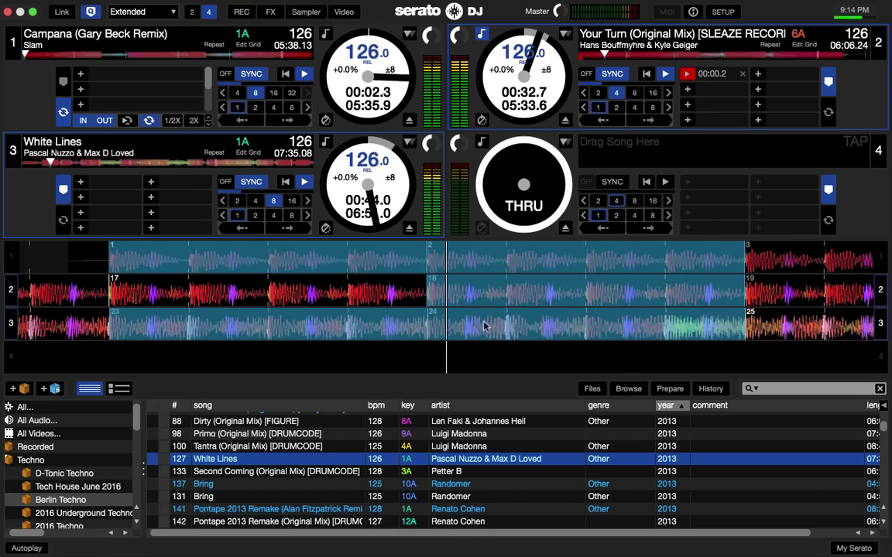
Return to the two-deck layout and open the Files browser
left_click(591, 390)
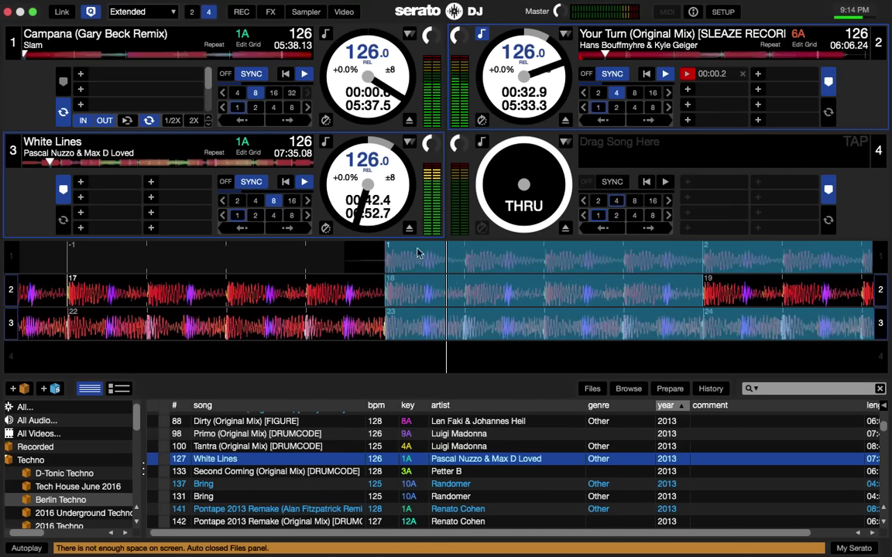
left_click(192, 13)
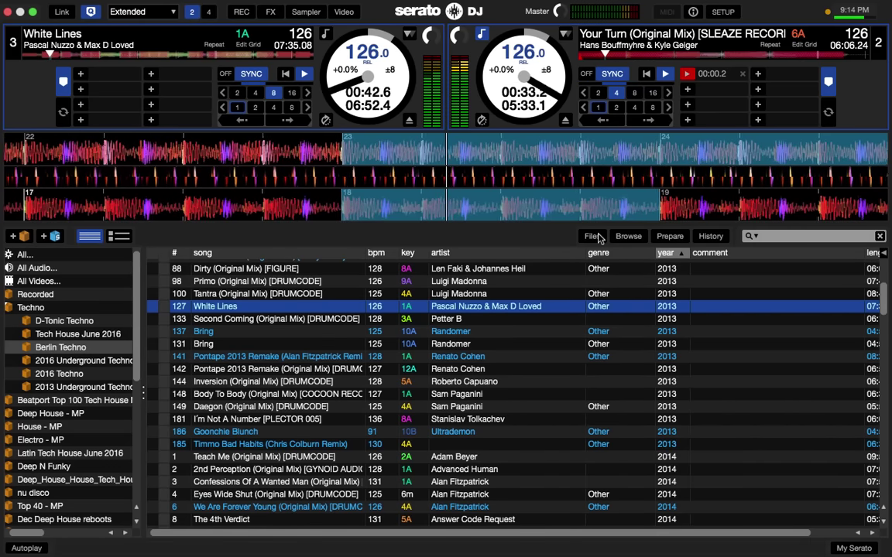
left_click(593, 236)
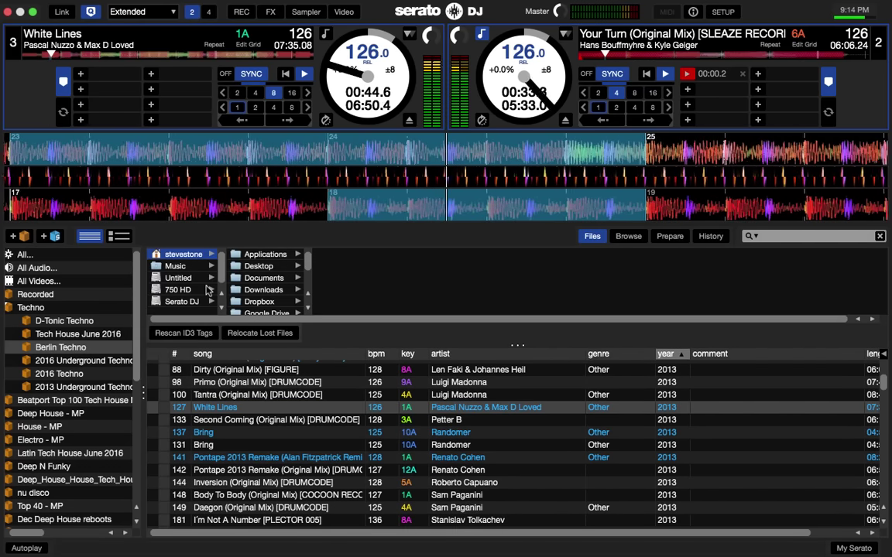
Import the Music > electro folder as a new crate and select Tantra (Original Mix)
scroll(263, 293, "down", 3)
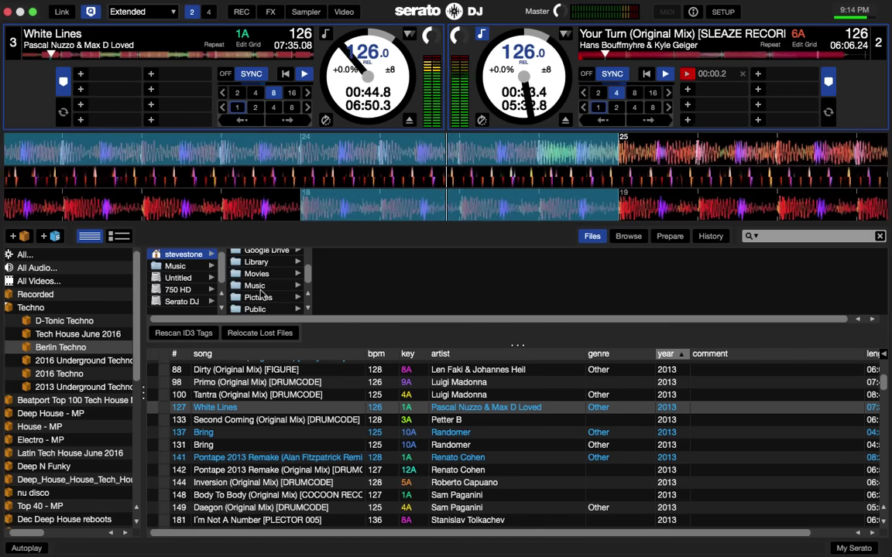
left_click(257, 287)
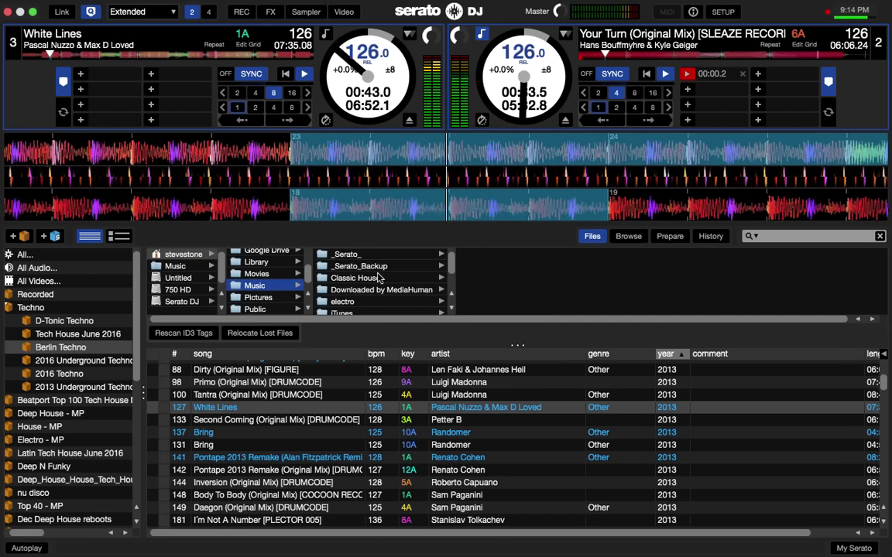
left_click(377, 278)
scroll(69, 387, "down", 10)
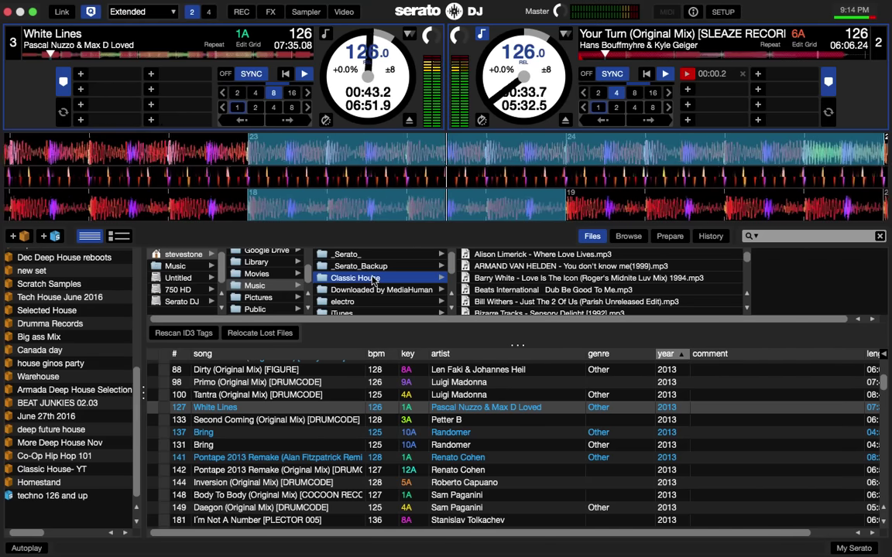
left_click(350, 302)
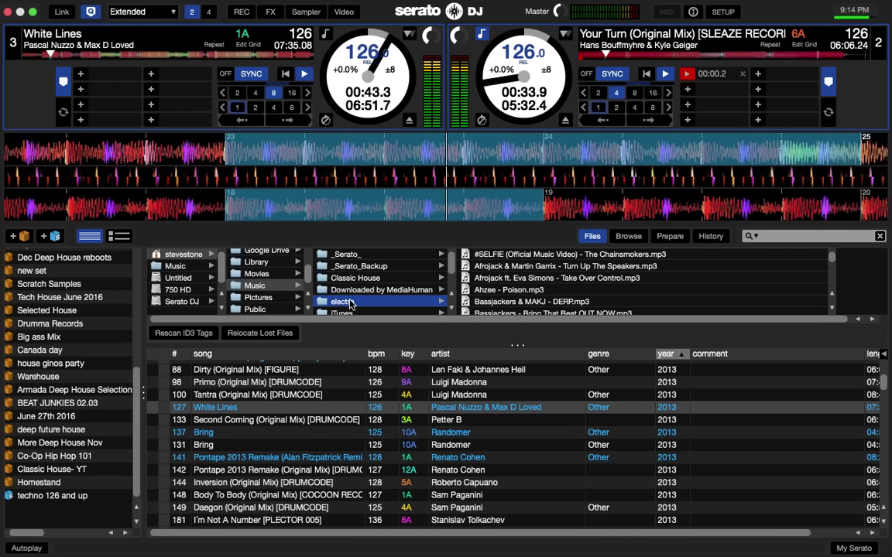
left_click_drag(56, 502, 41, 507)
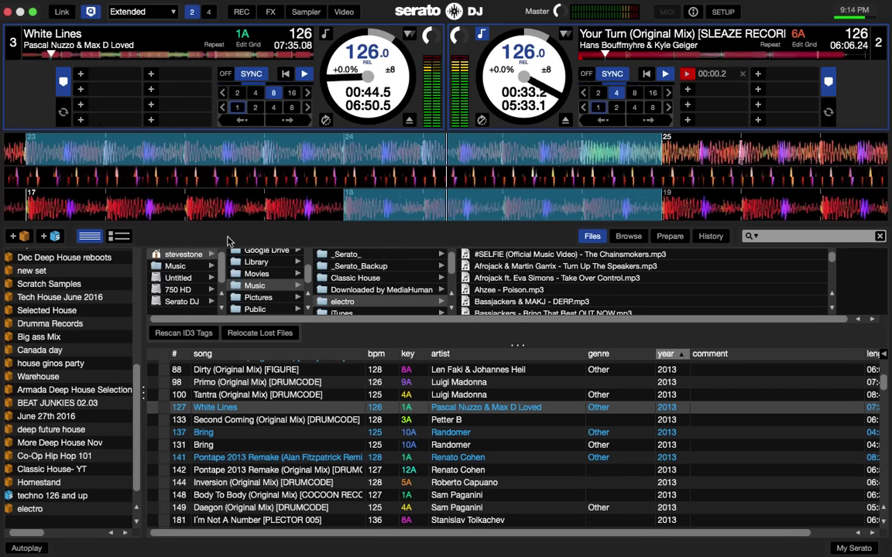
left_click(260, 396)
scroll(259, 401, "up", 2)
Select all tracks, toggle the compact deck view off and back on, and exit full screen
key("super+a")
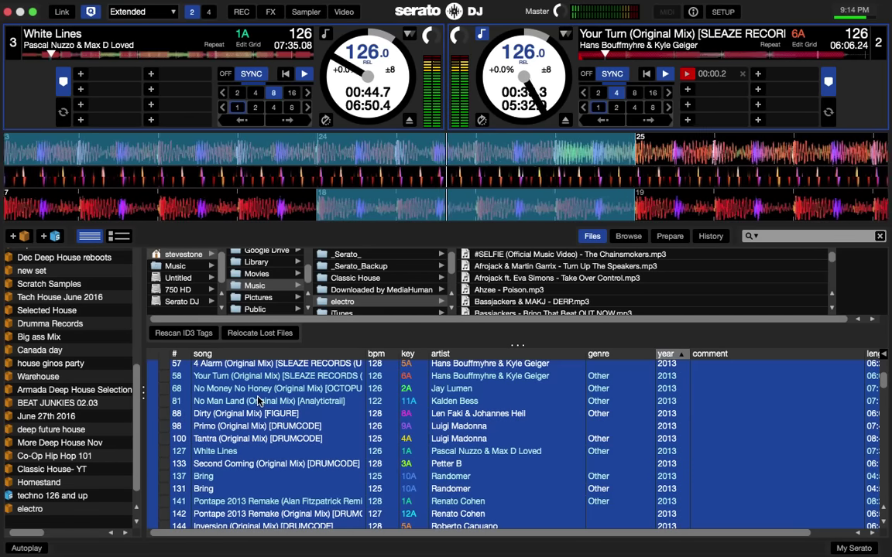
left_click_drag(235, 326, 267, 398)
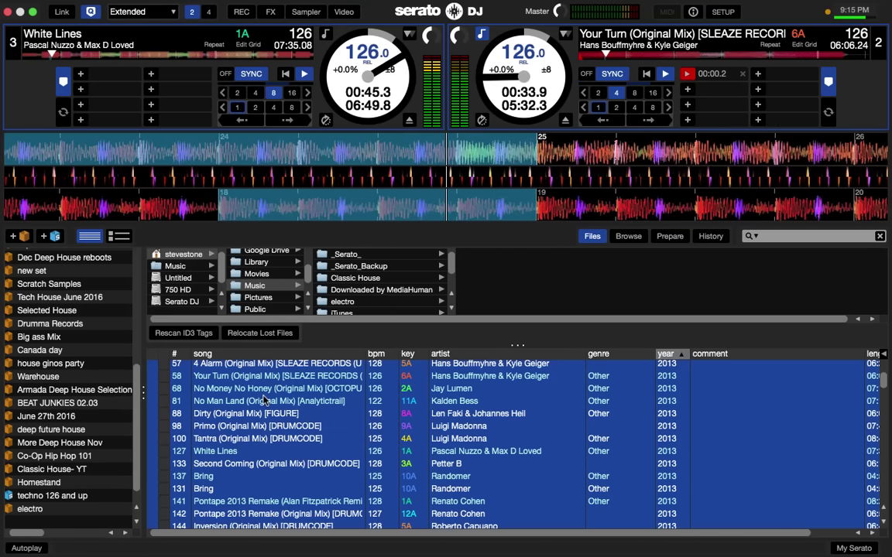
key("space")
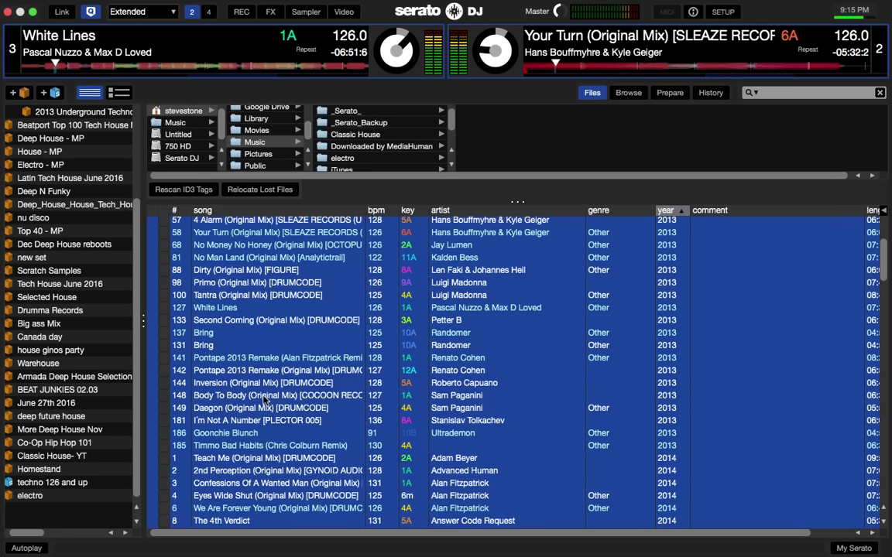
key("space")
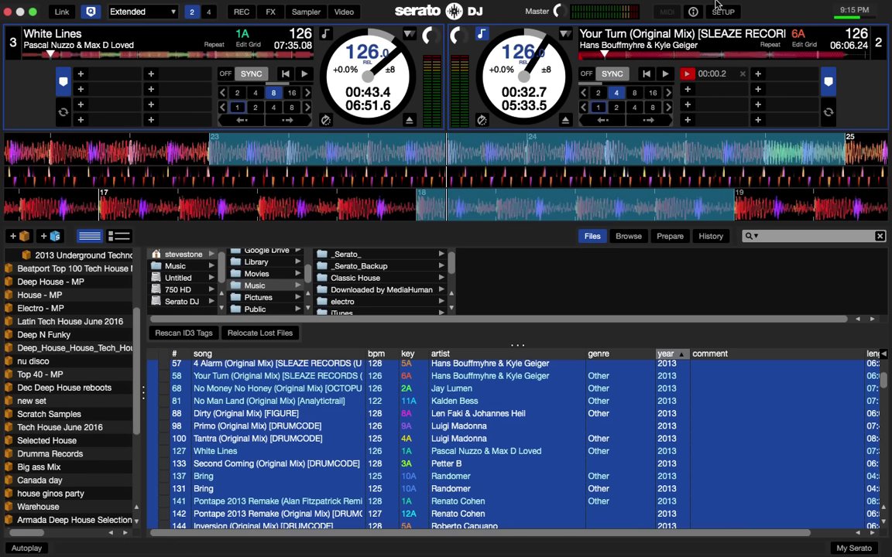
left_click(32, 12)
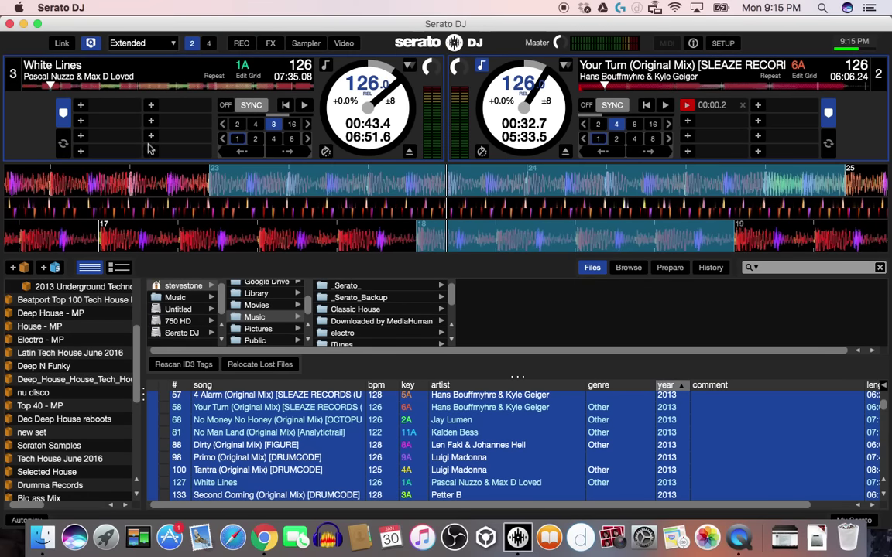